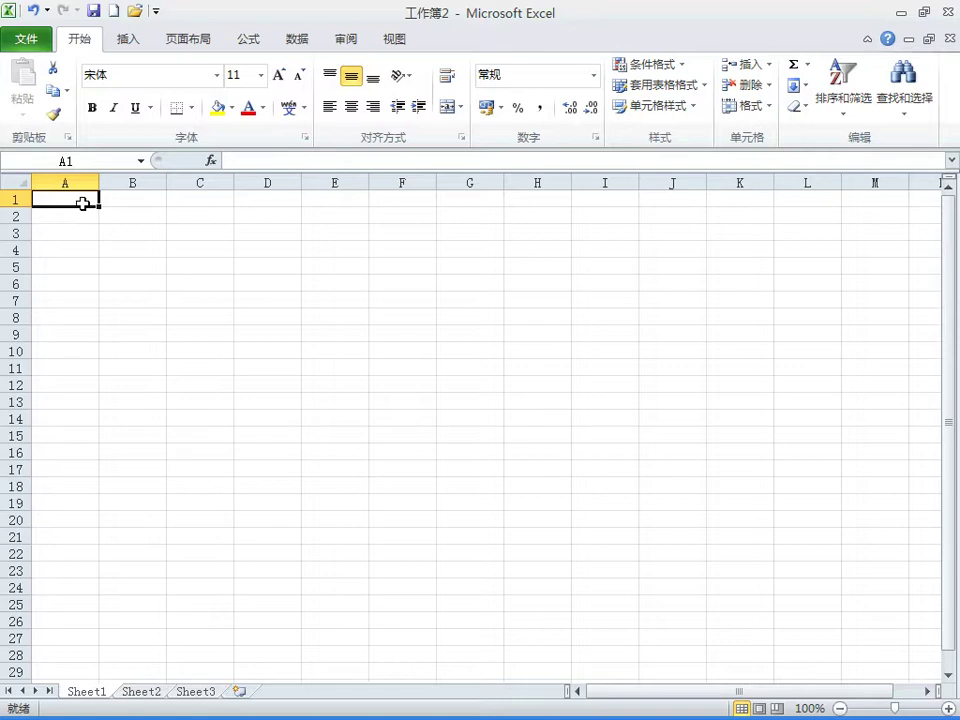
Step: Enter 12356 in cell A1 and 645312 in A2, and widen column A
{"action": "type", "text": "12356"}
{"action": "left_click", "coordinate": [69, 222]}
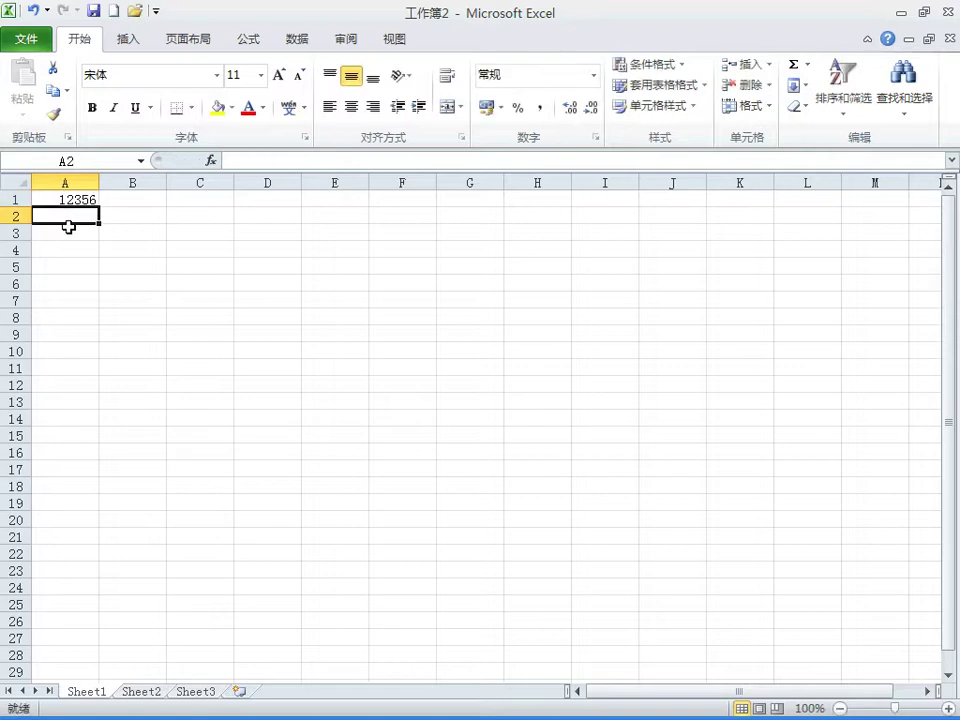
{"action": "type", "text": "645312"}
{"action": "key", "text": "Return"}
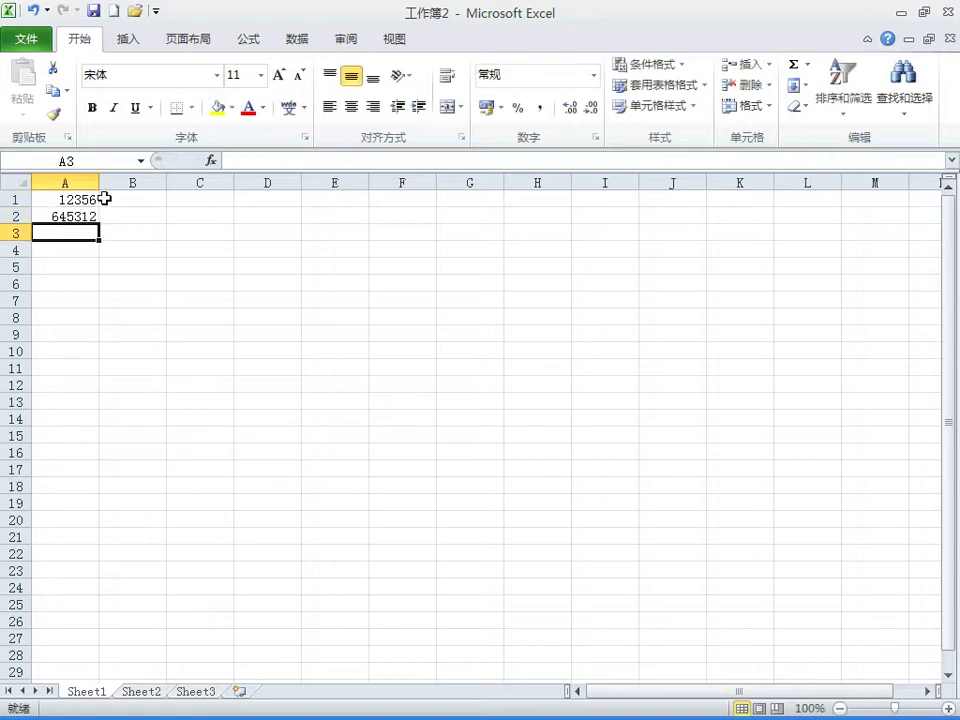
{"action": "left_click_drag", "start_coordinate": [100, 180], "coordinate": [141, 181]}
Step: Enter the formula =12356+645312 in cell A4 to add the two numbers as constants
{"action": "left_click", "coordinate": [107, 199]}
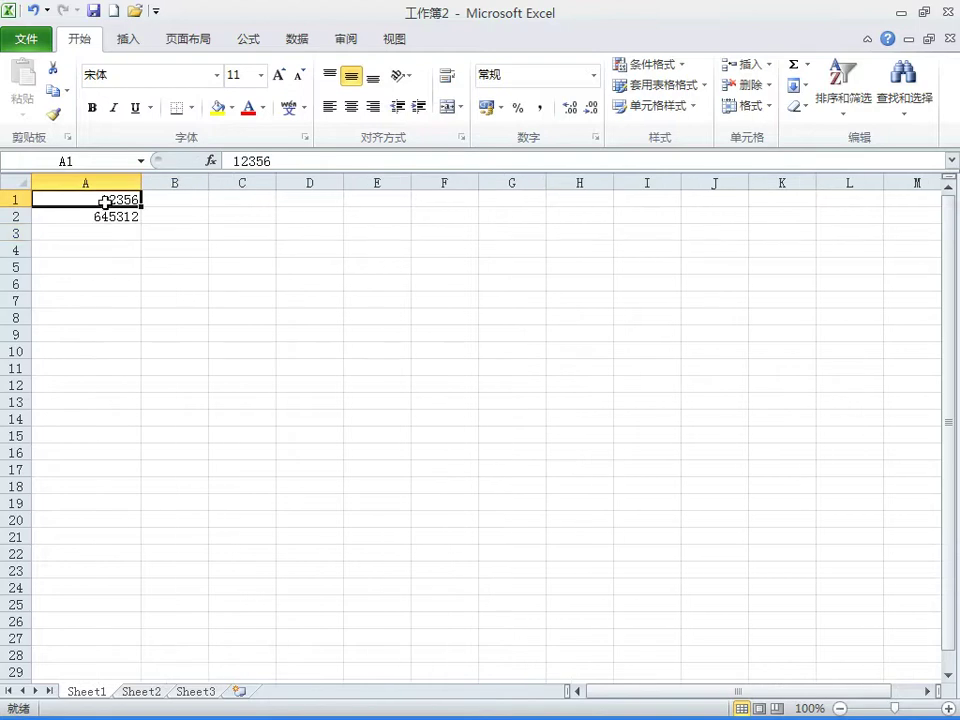
{"action": "left_click", "coordinate": [100, 214]}
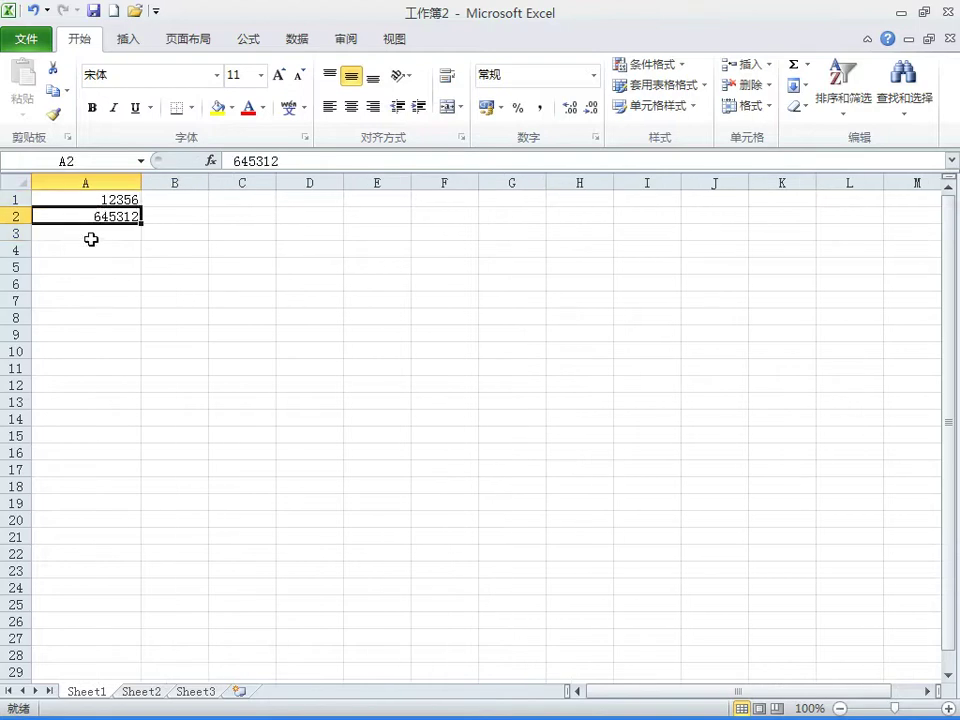
{"action": "left_click", "coordinate": [86, 247]}
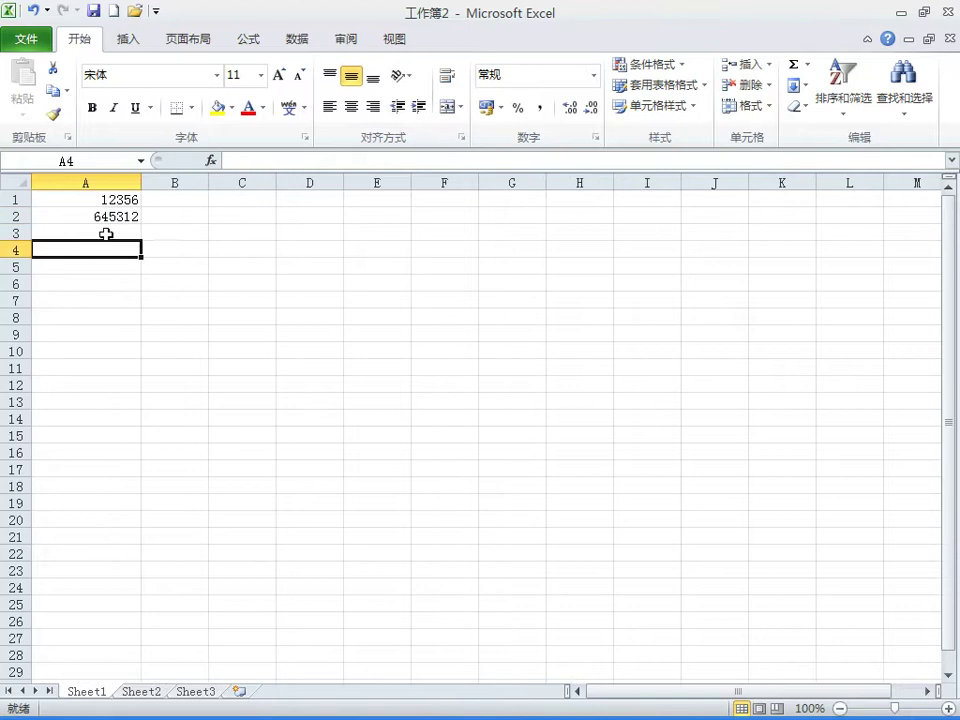
{"action": "left_click", "coordinate": [238, 160]}
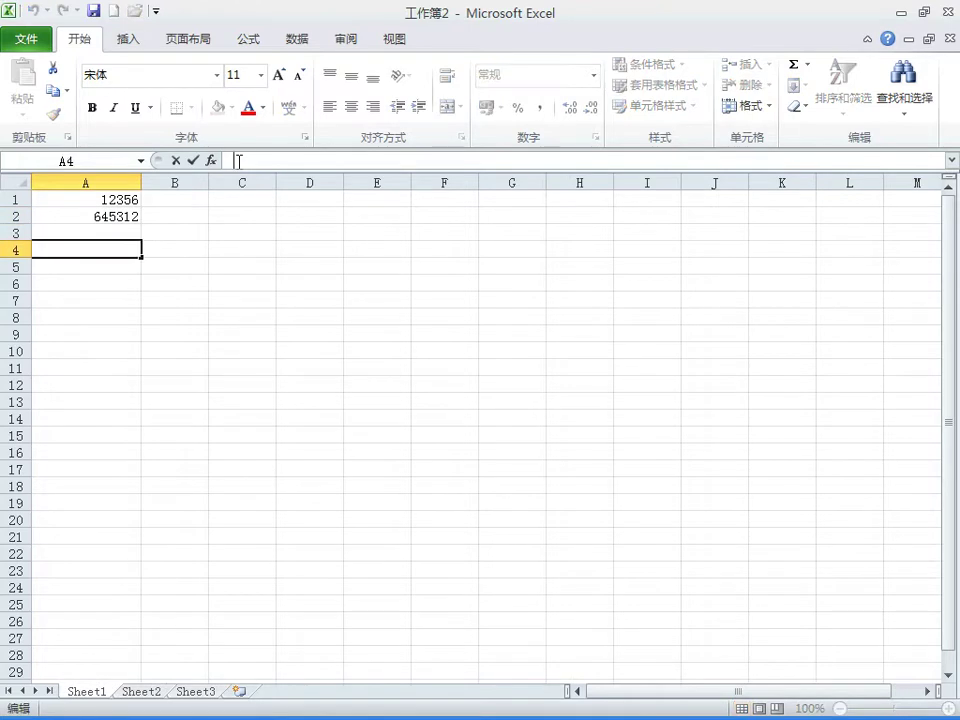
{"action": "type", "text": "="}
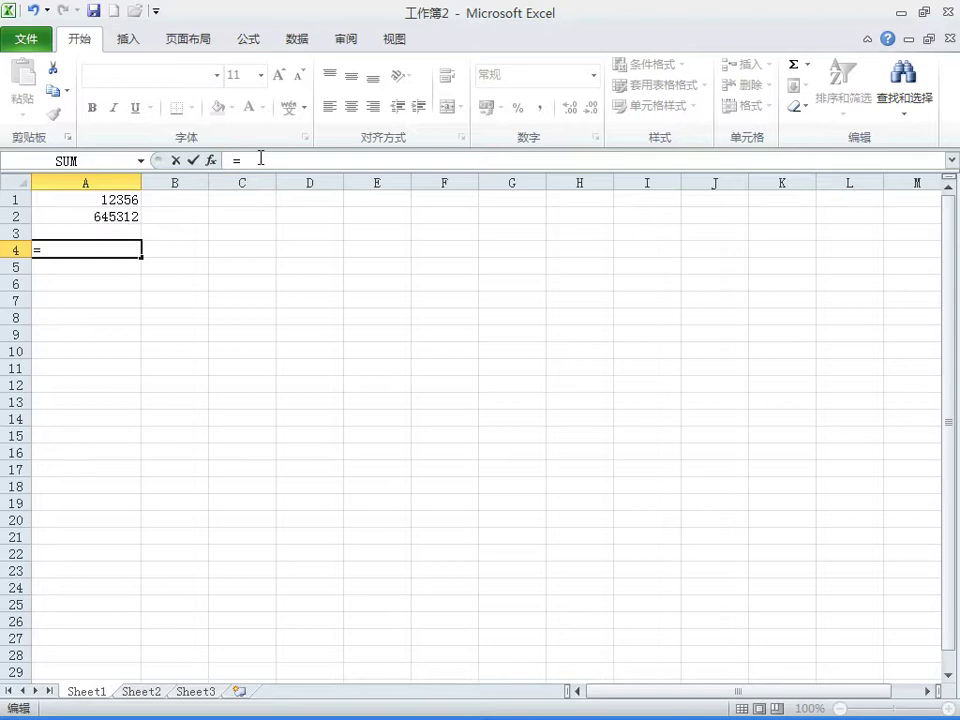
{"action": "type", "text": "12356+6"}
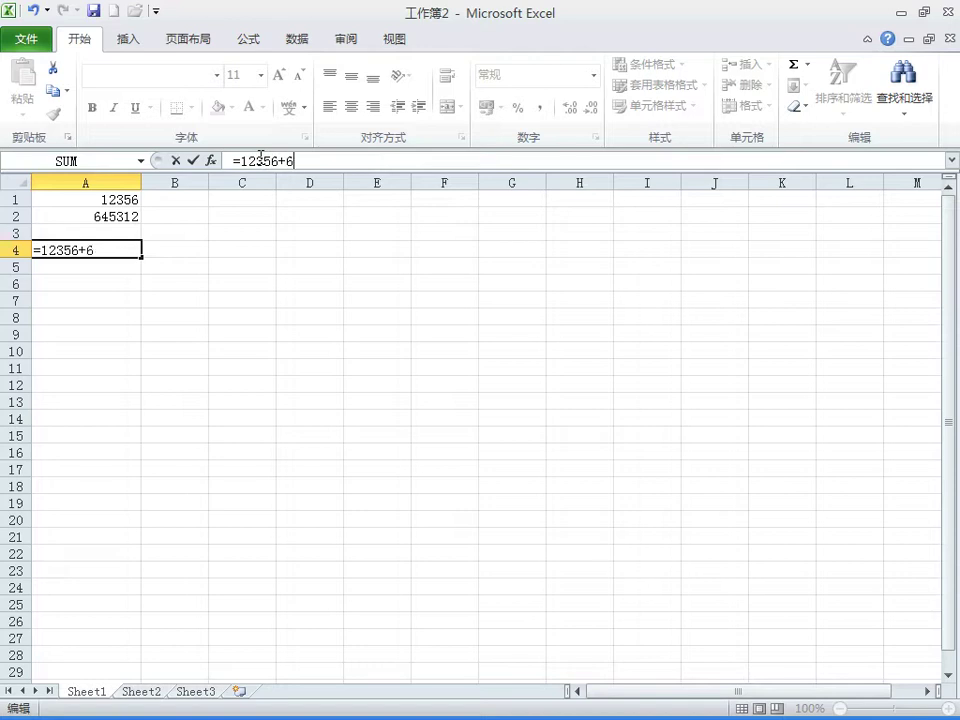
{"action": "type", "text": "45312"}
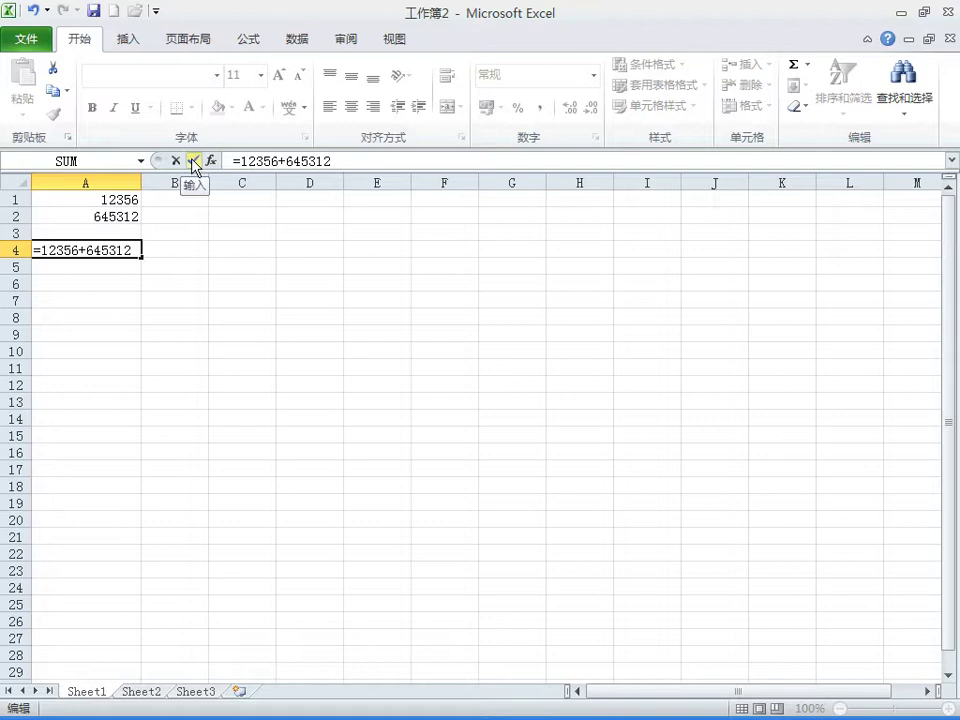
{"action": "left_click", "coordinate": [194, 160]}
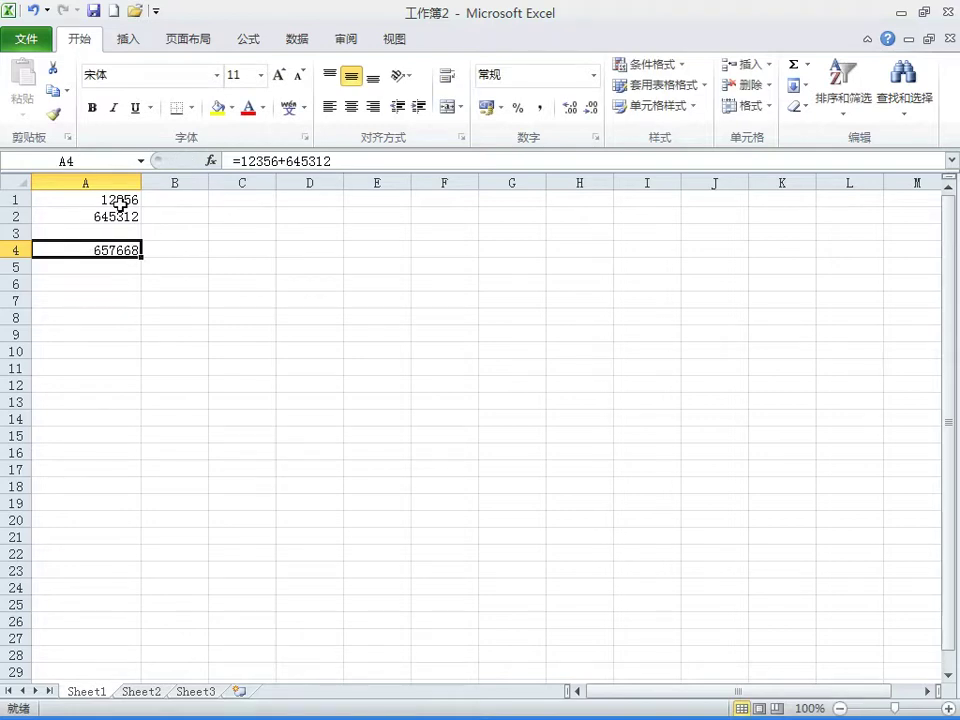
{"action": "left_click", "coordinate": [110, 266]}
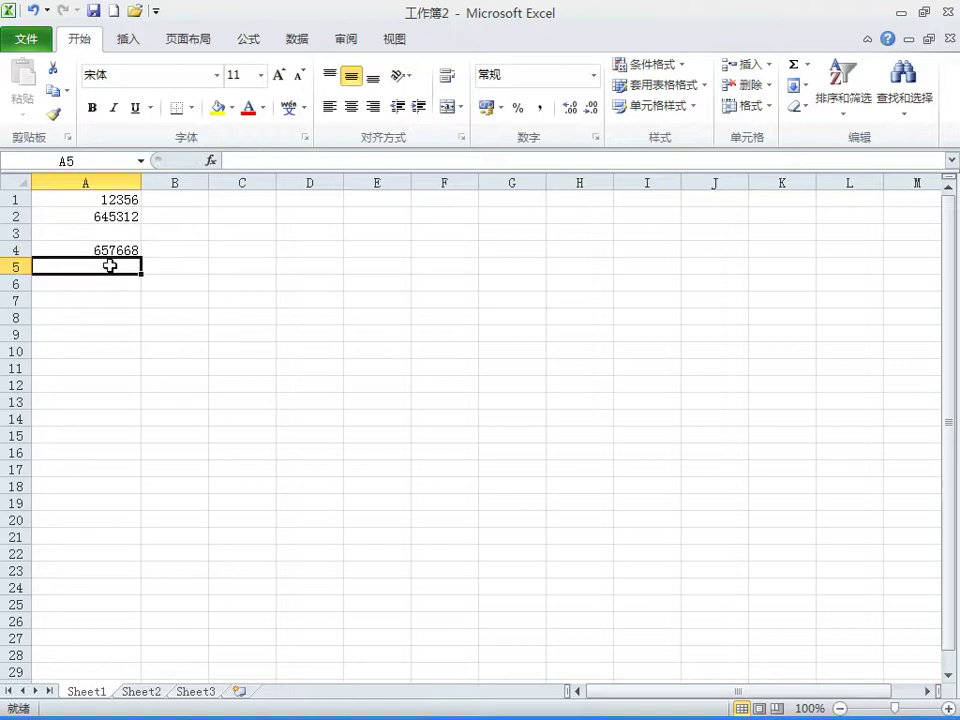
{"action": "left_click", "coordinate": [117, 249]}
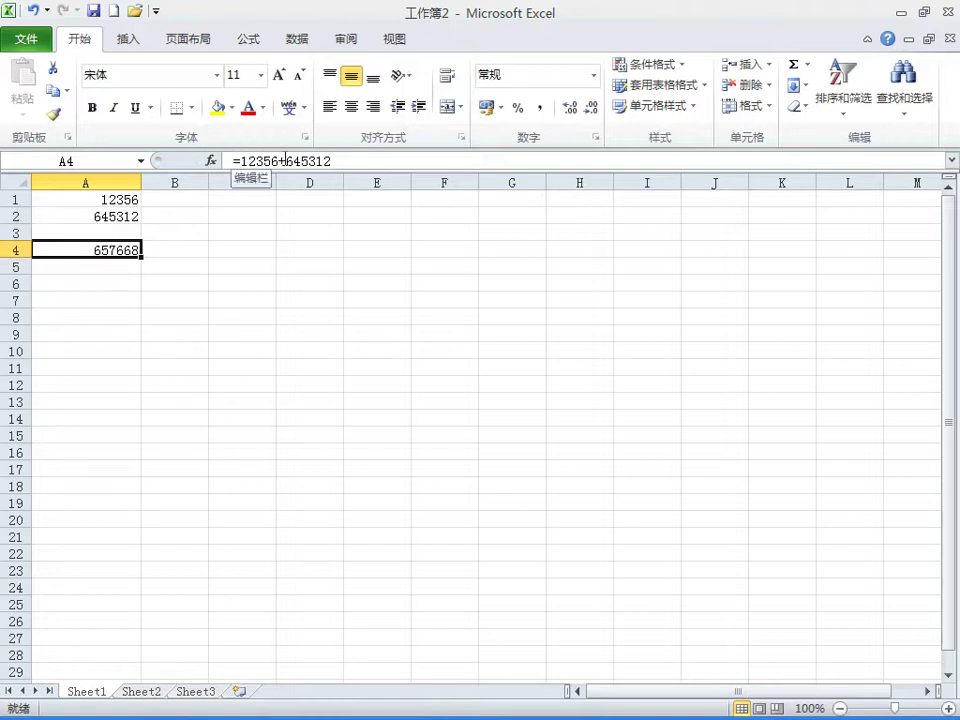
Step: Enter the formula =A1+A2 in cell A5 to add the numbers by cell address
{"action": "left_click", "coordinate": [105, 263]}
{"action": "left_click", "coordinate": [232, 159]}
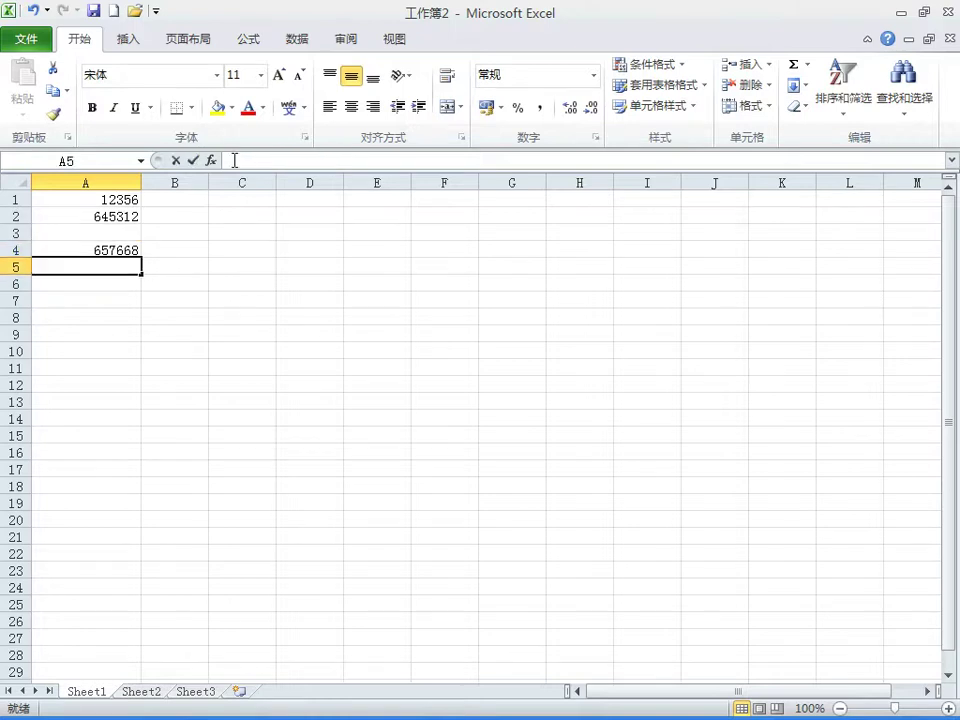
{"action": "type", "text": "="}
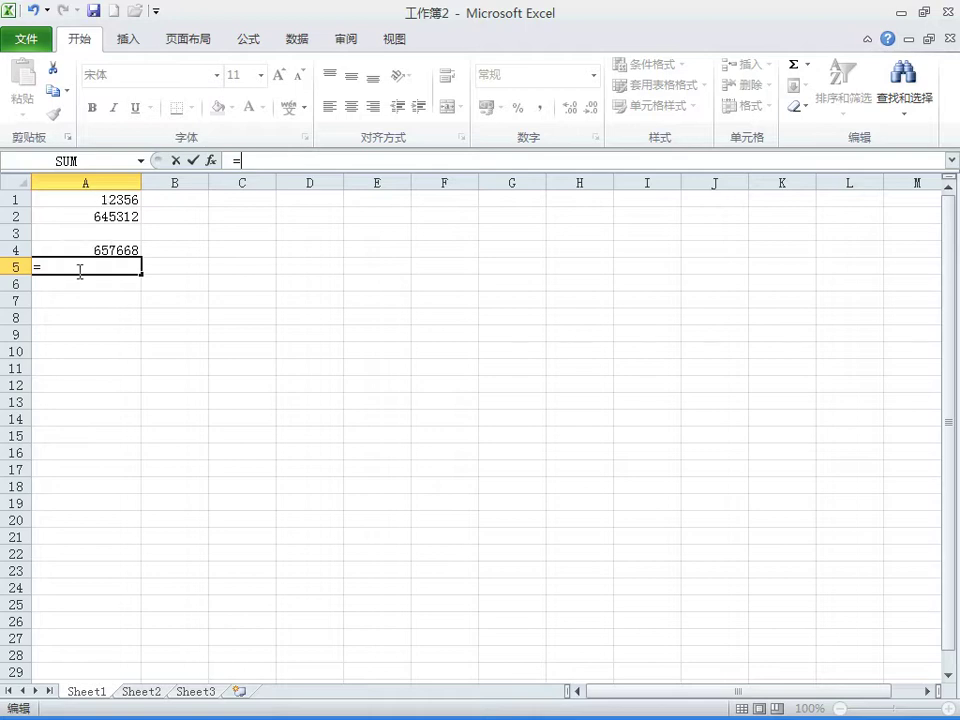
{"action": "left_click", "coordinate": [253, 160]}
{"action": "type", "text": "A"}
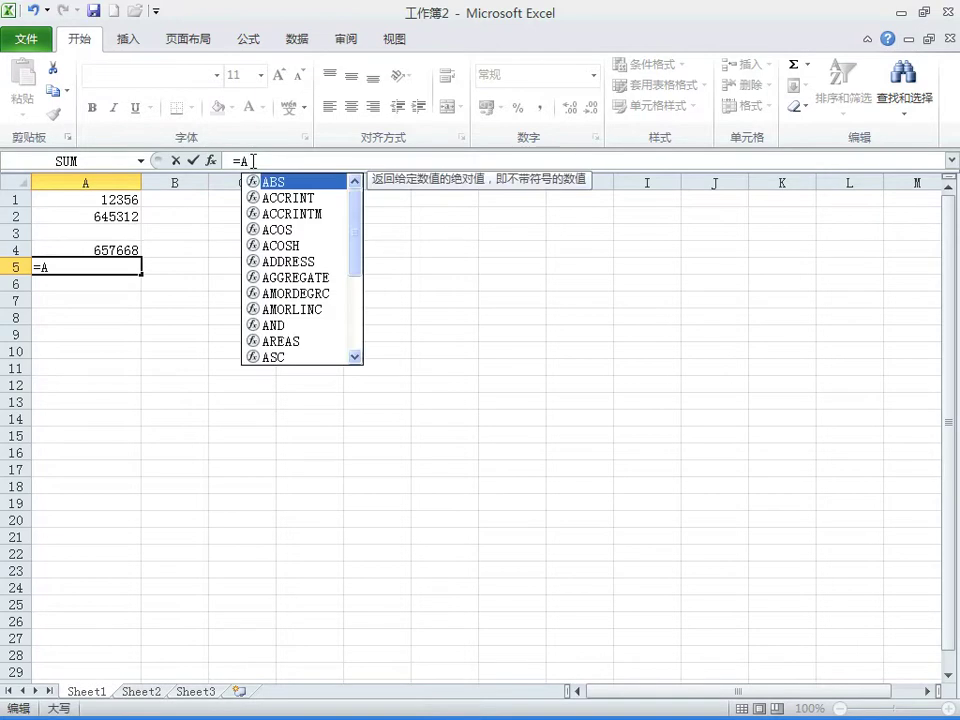
{"action": "type", "text": "1+"}
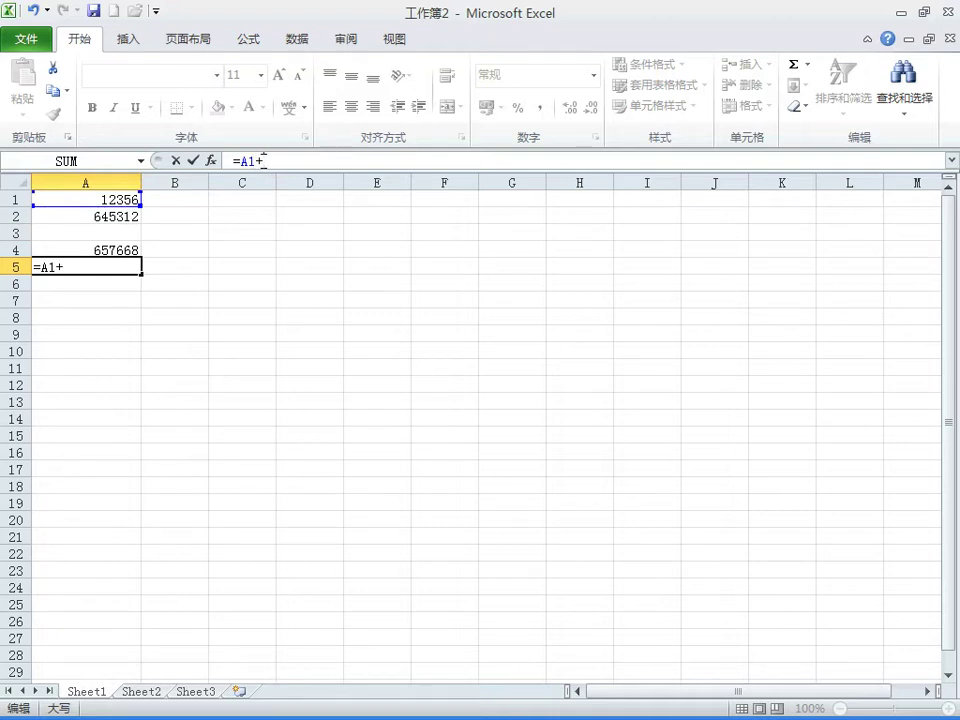
{"action": "type", "text": "A2"}
{"action": "left_click", "coordinate": [195, 162]}
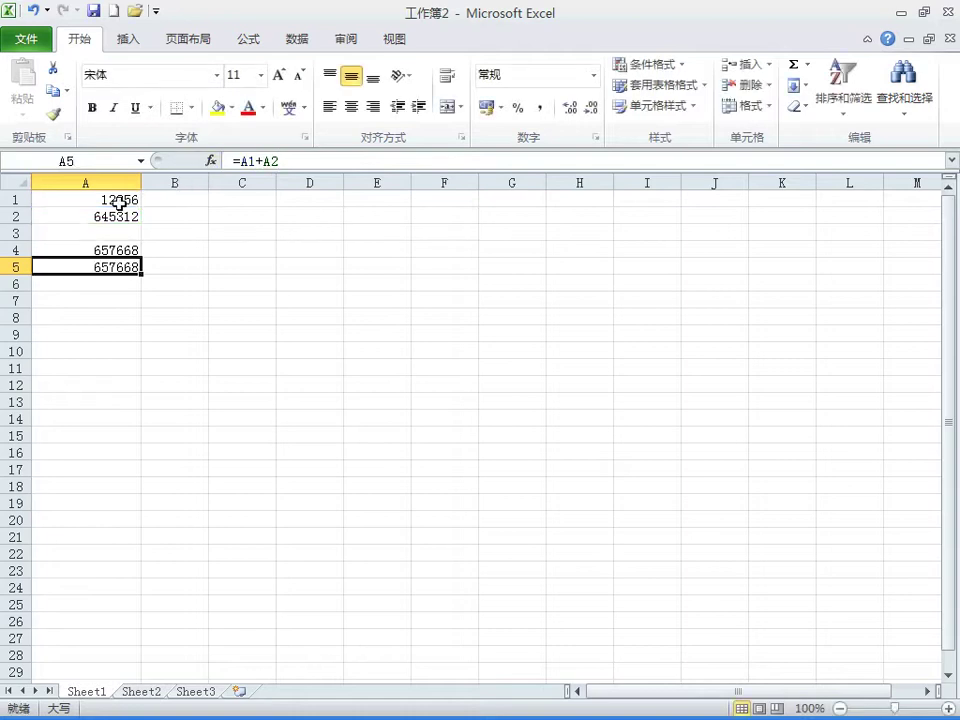
Step: Build the formula =A1+A2 in cell A6, picking the two referenced cells directly in the sheet
{"action": "left_click", "coordinate": [104, 285]}
{"action": "left_click", "coordinate": [273, 160]}
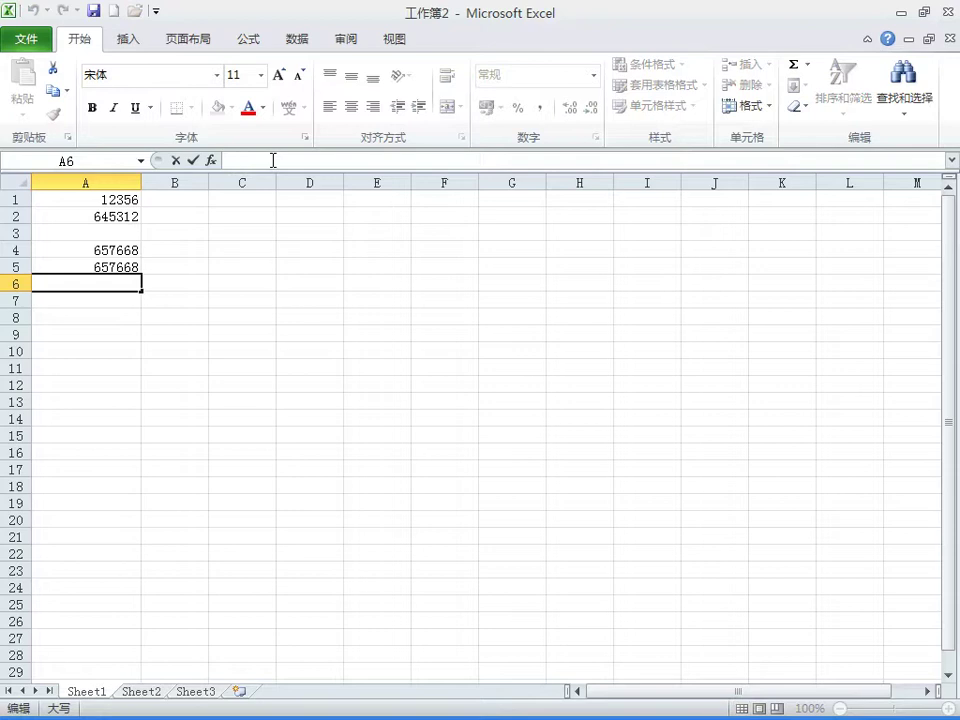
{"action": "type", "text": "="}
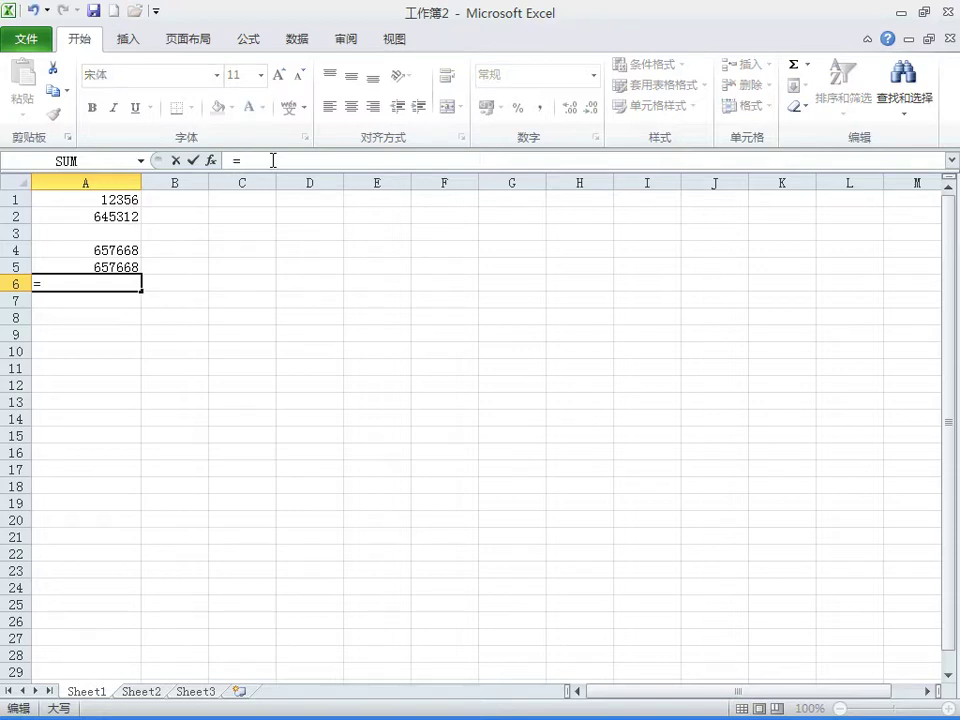
{"action": "left_click", "coordinate": [111, 199]}
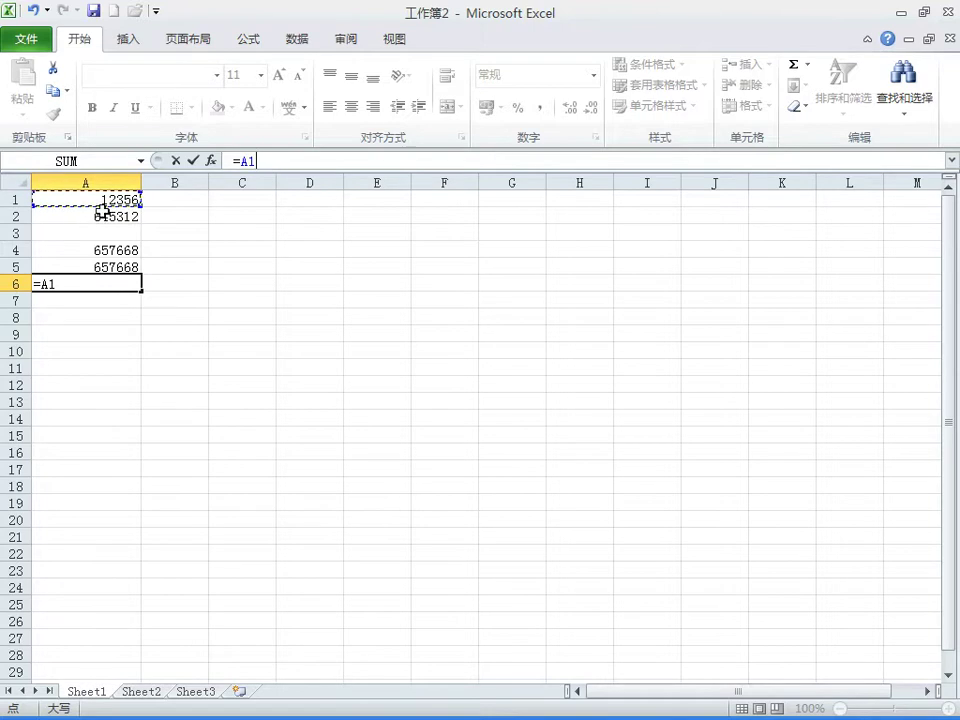
{"action": "left_click", "coordinate": [272, 160]}
{"action": "type", "text": "+"}
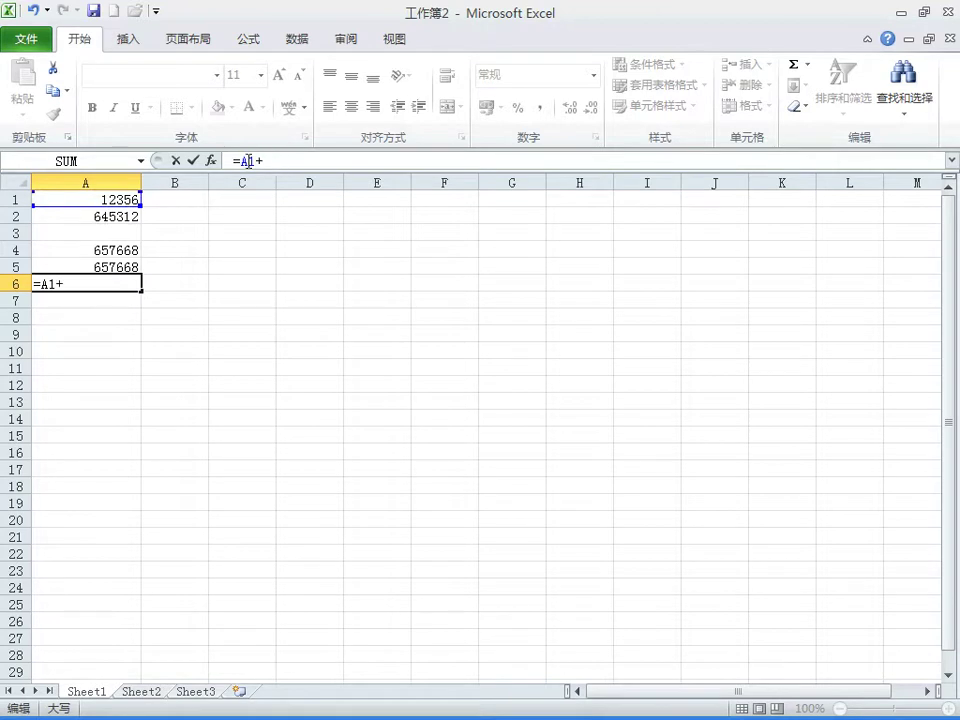
{"action": "left_click", "coordinate": [93, 216]}
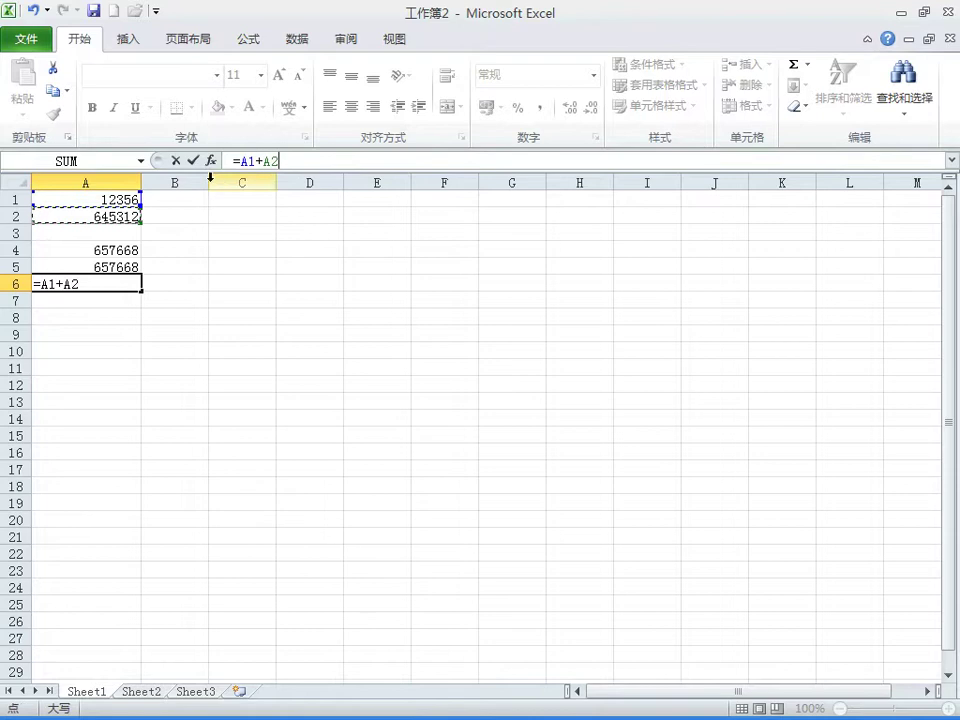
{"action": "left_click", "coordinate": [300, 157]}
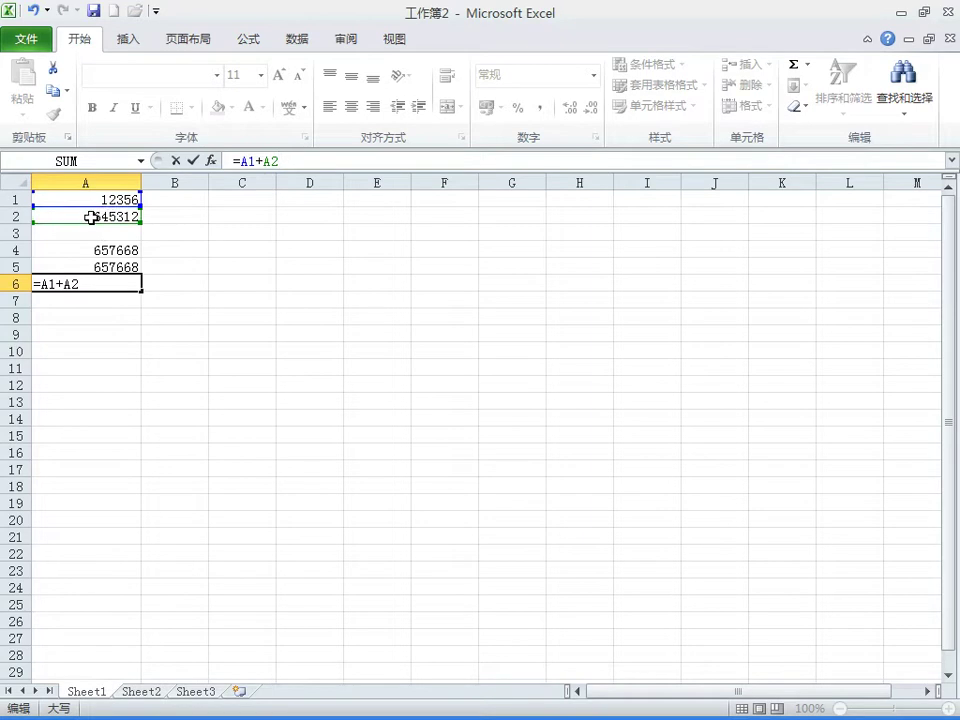
{"action": "left_click", "coordinate": [193, 161]}
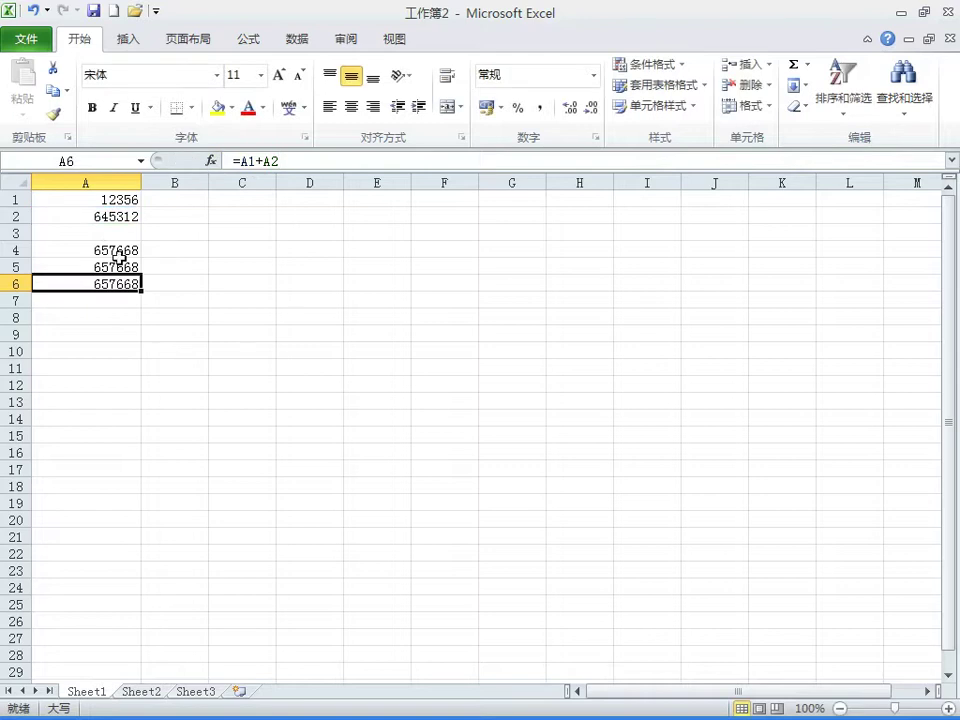
{"action": "left_click_drag", "start_coordinate": [113, 246], "coordinate": [99, 281]}
{"action": "left_click", "coordinate": [99, 281]}
Step: Enter the function =SUM(A1:A2) in cell A8, picking the range A1:A2 in the sheet as its argument
{"action": "left_click", "coordinate": [96, 317]}
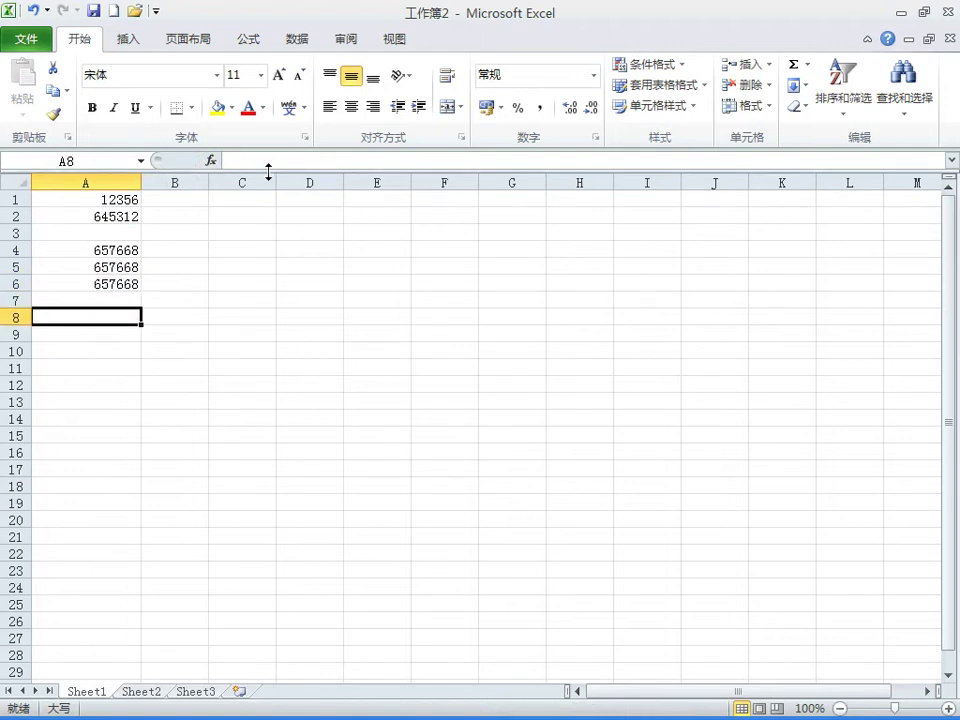
{"action": "left_click", "coordinate": [268, 161]}
{"action": "type", "text": "="}
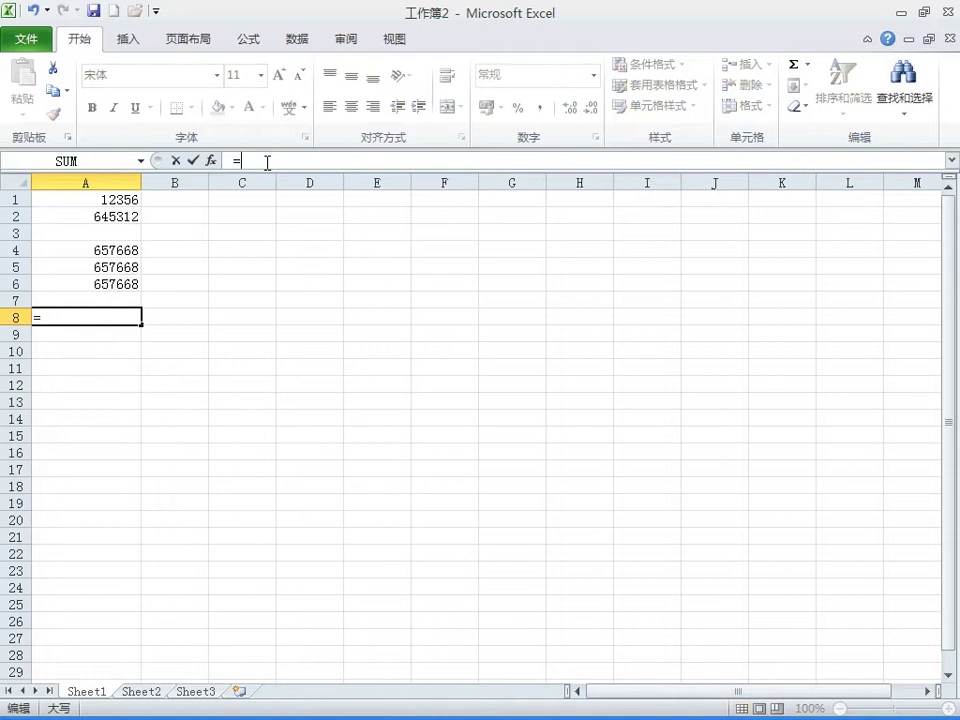
{"action": "type", "text": "SUM()"}
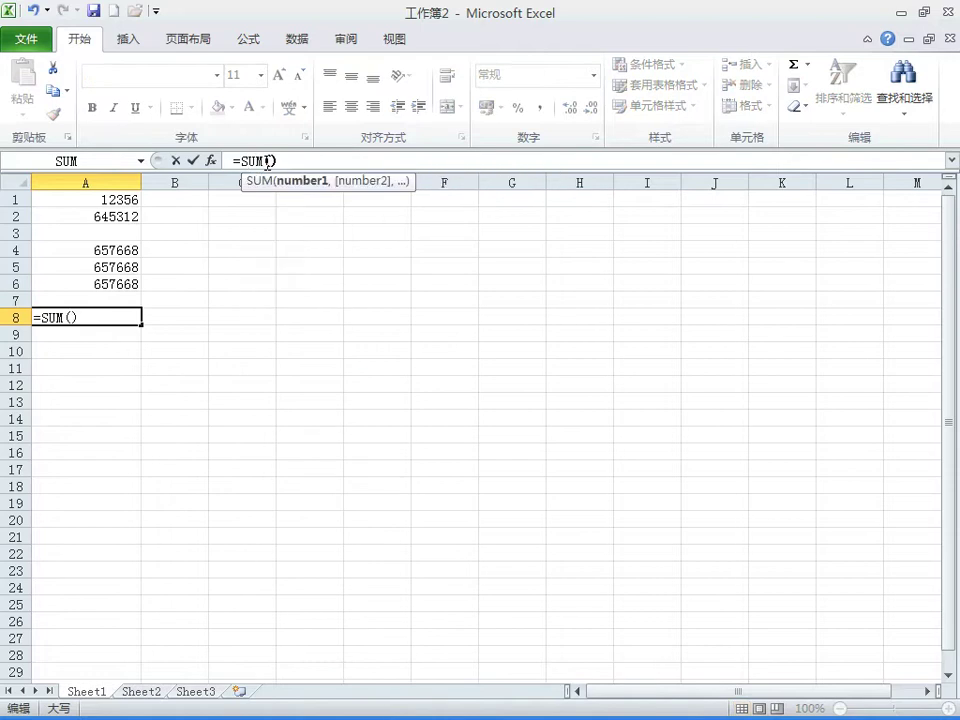
{"action": "left_click", "coordinate": [268, 162]}
{"action": "left_click_drag", "start_coordinate": [101, 200], "coordinate": [101, 214]}
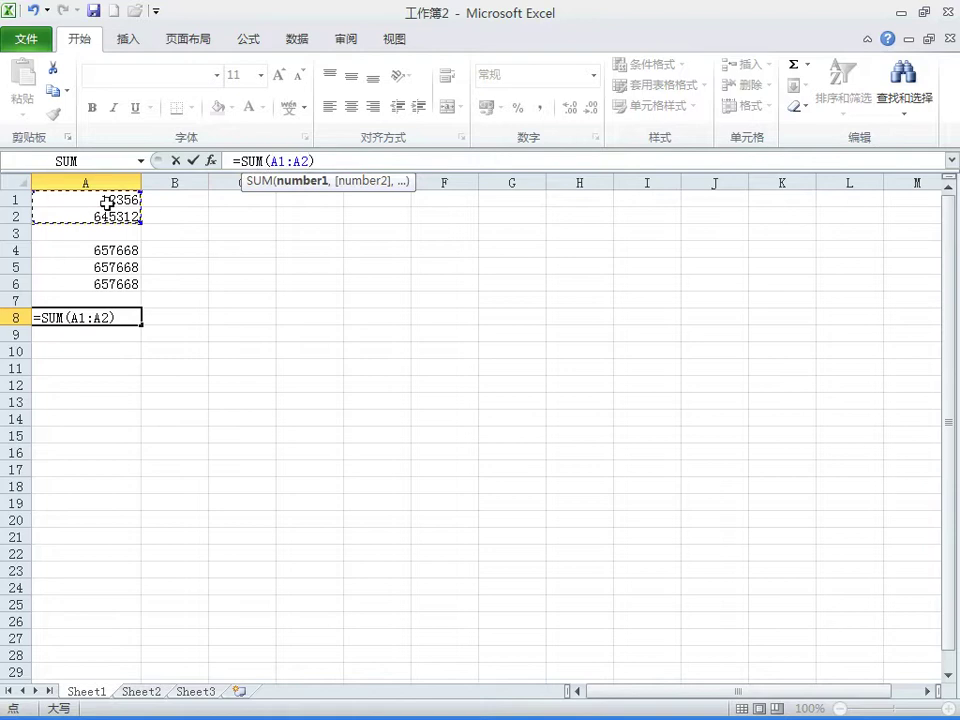
{"action": "left_click", "coordinate": [192, 160]}
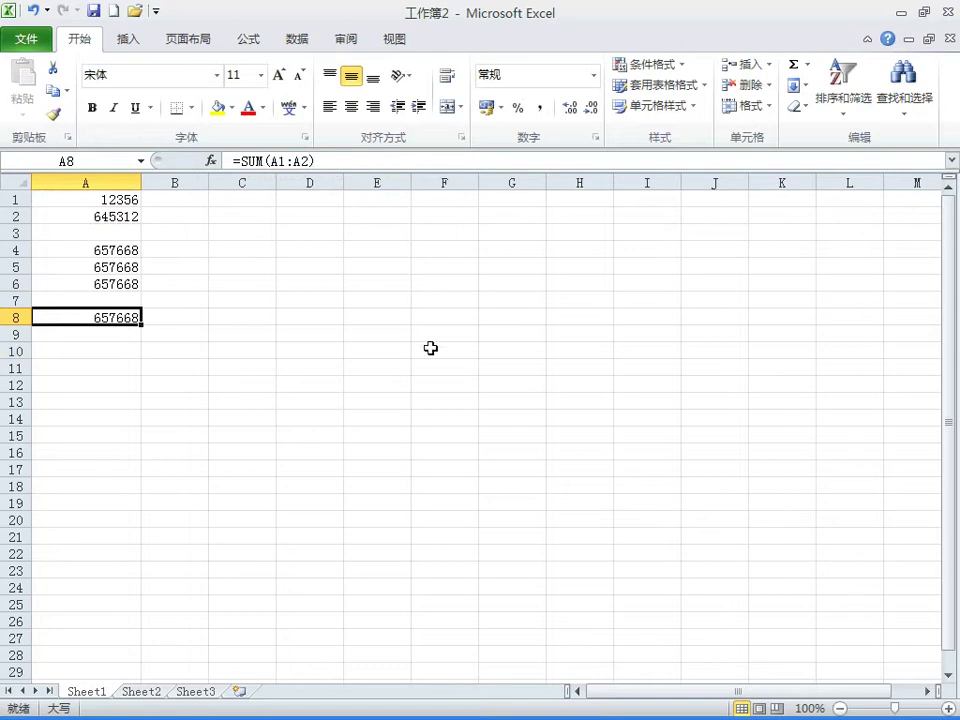
{"action": "key", "text": "alt+Tab"}
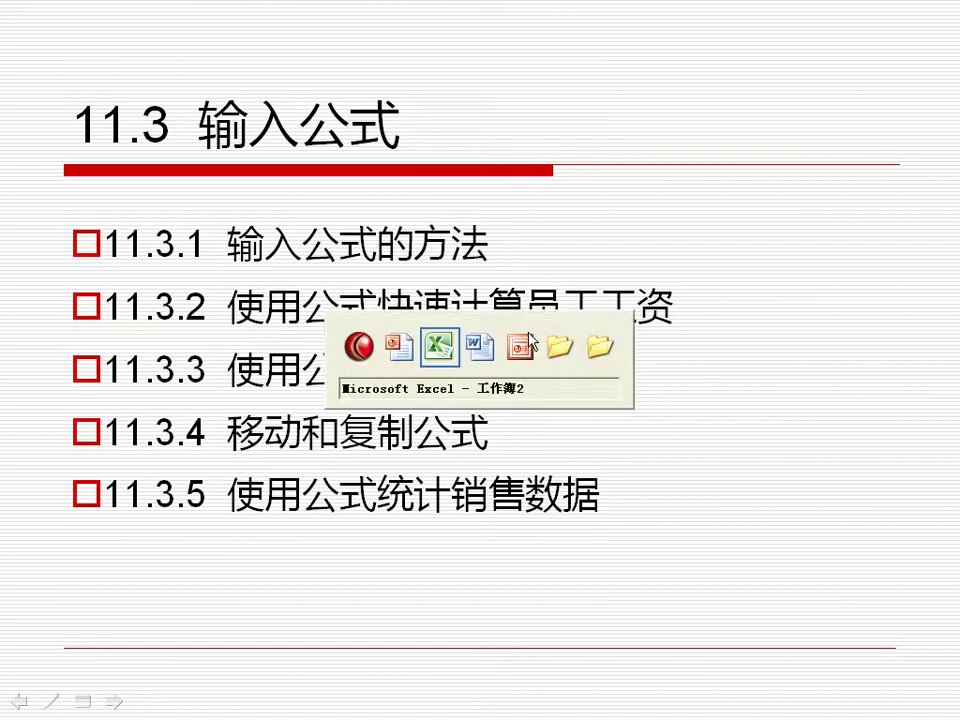
{"action": "key", "text": "alt+Tab"}
{"action": "left_click", "coordinate": [259, 346]}
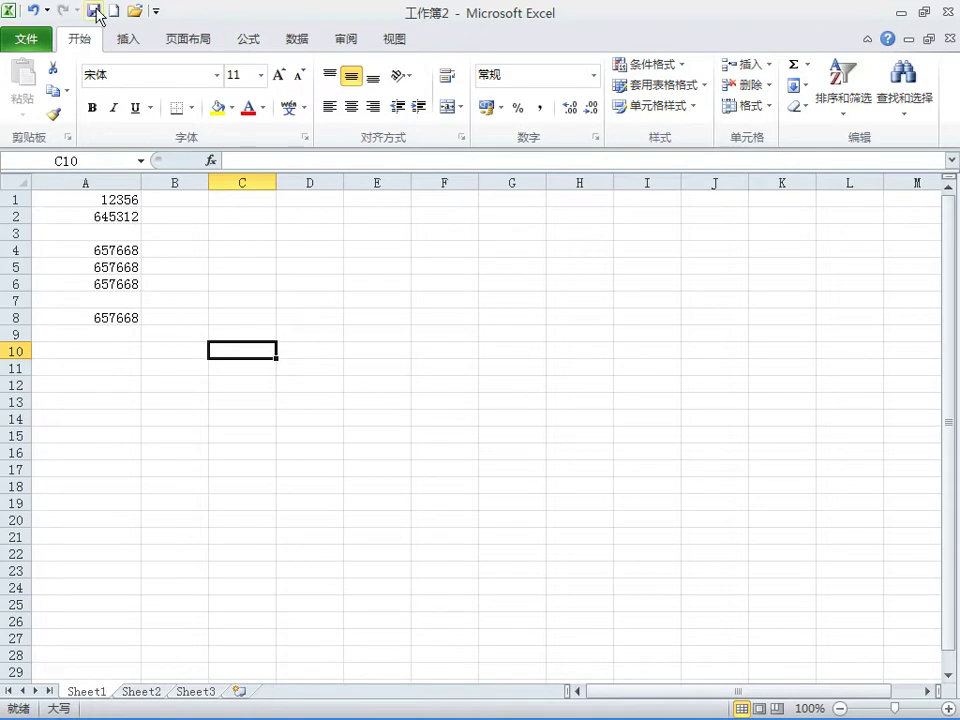
Step: Open the workbook 工资明细表.xlsx from the ch11 folder
{"action": "left_click", "coordinate": [134, 12]}
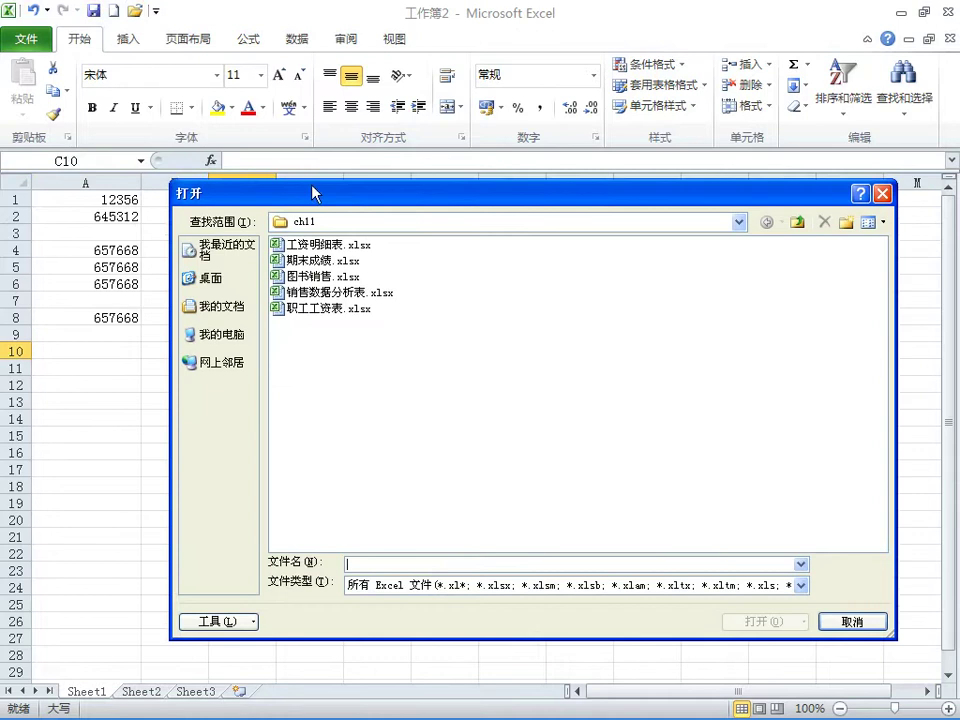
{"action": "left_click_drag", "start_coordinate": [315, 193], "coordinate": [294, 184]}
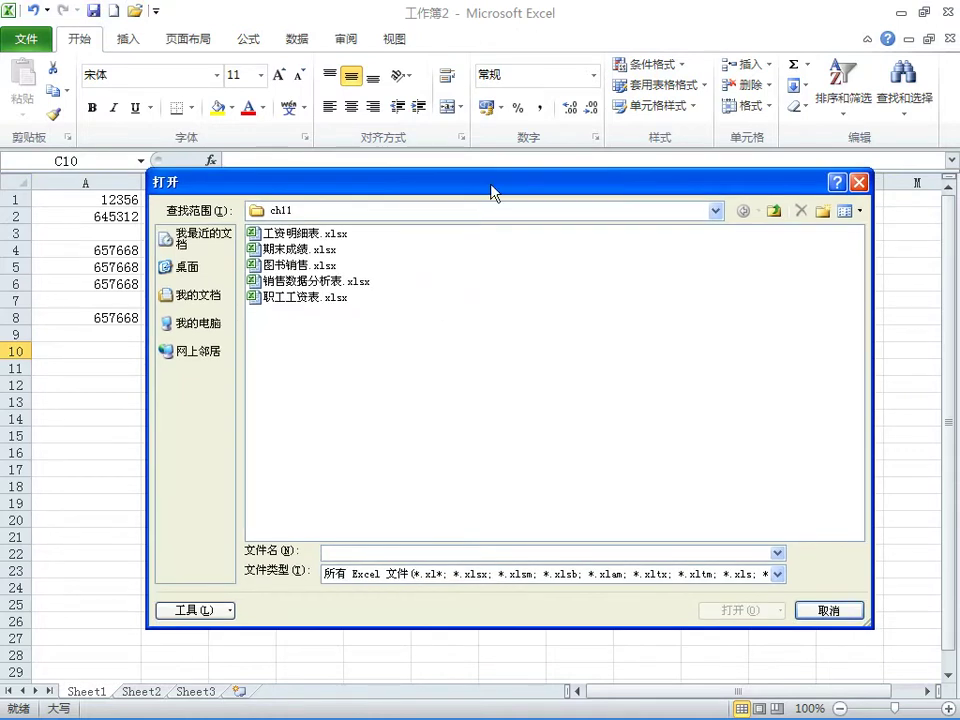
{"action": "left_click_drag", "start_coordinate": [491, 191], "coordinate": [466, 178]}
{"action": "left_click", "coordinate": [749, 199]}
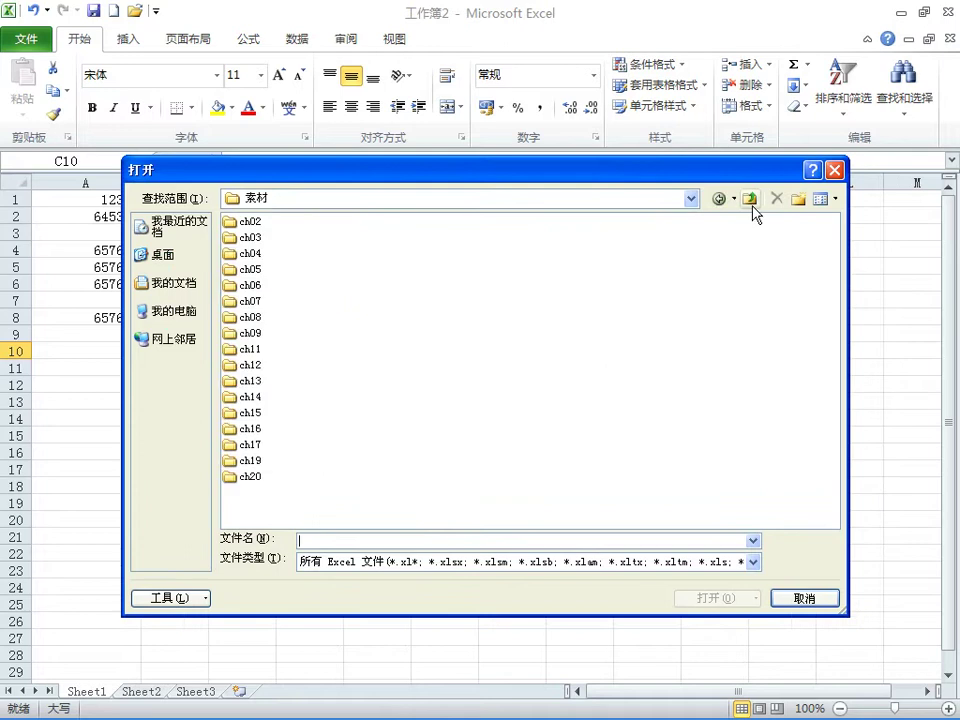
{"action": "double_click", "coordinate": [252, 350]}
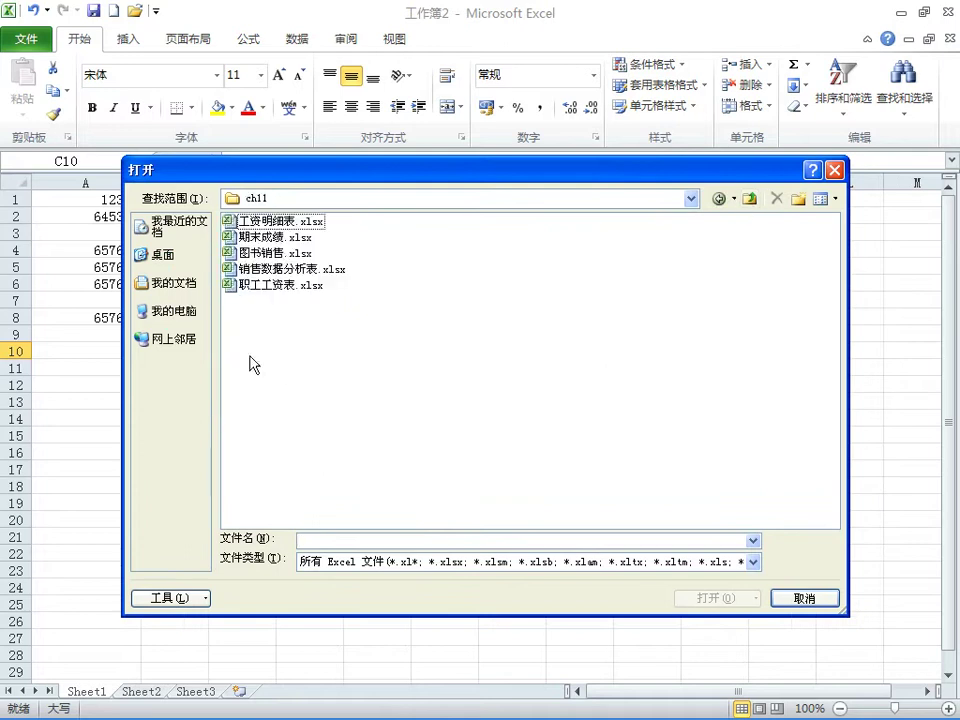
{"action": "left_click", "coordinate": [275, 222]}
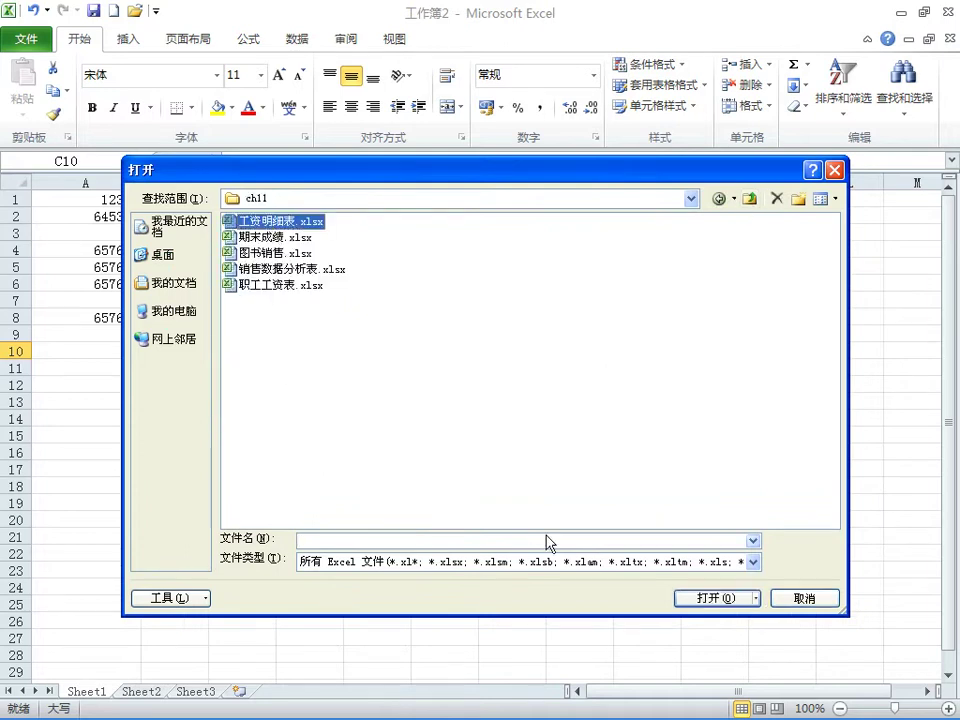
{"action": "left_click", "coordinate": [707, 598]}
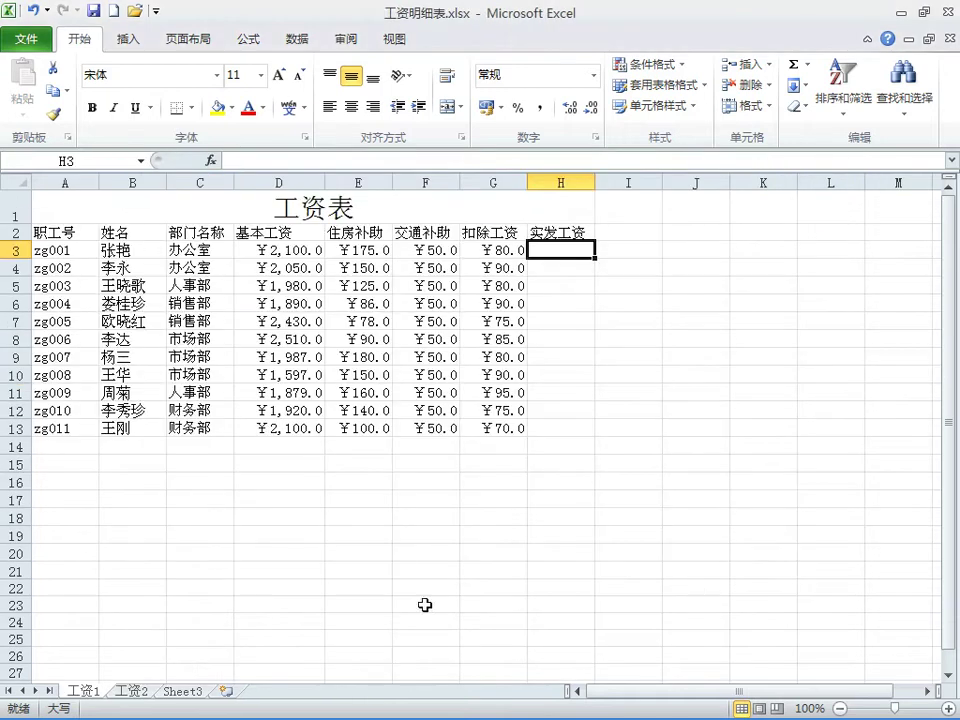
Step: Widen column H (实发工资) on the 工资1 sheet, keeping cell H3 selected
{"action": "left_click_drag", "start_coordinate": [595, 182], "coordinate": [641, 184]}
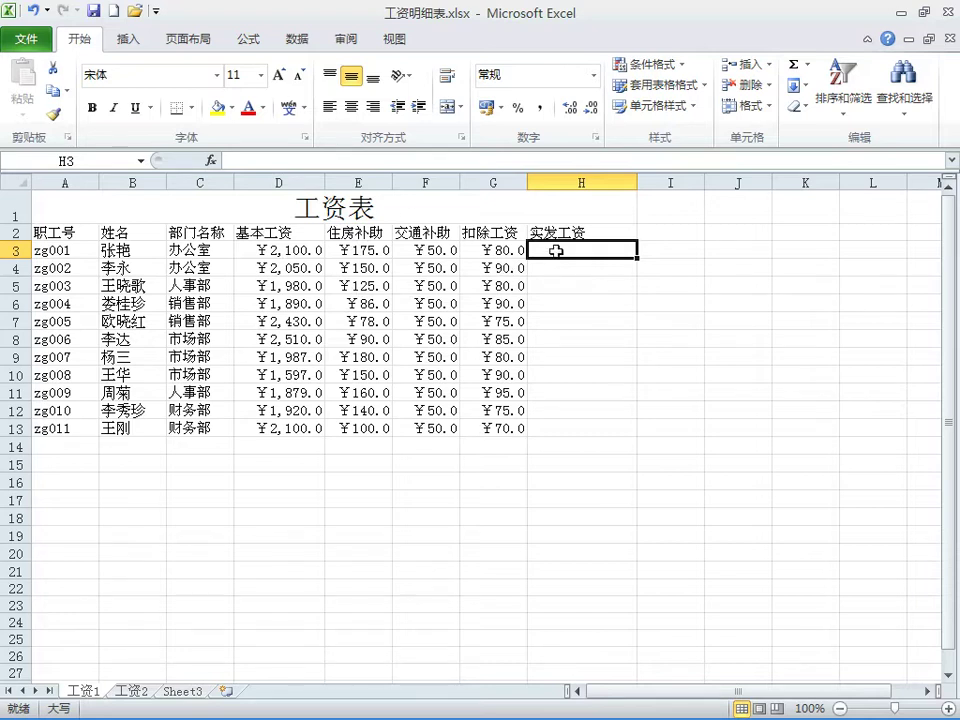
{"action": "left_click", "coordinate": [291, 162]}
{"action": "left_click", "coordinate": [291, 162]}
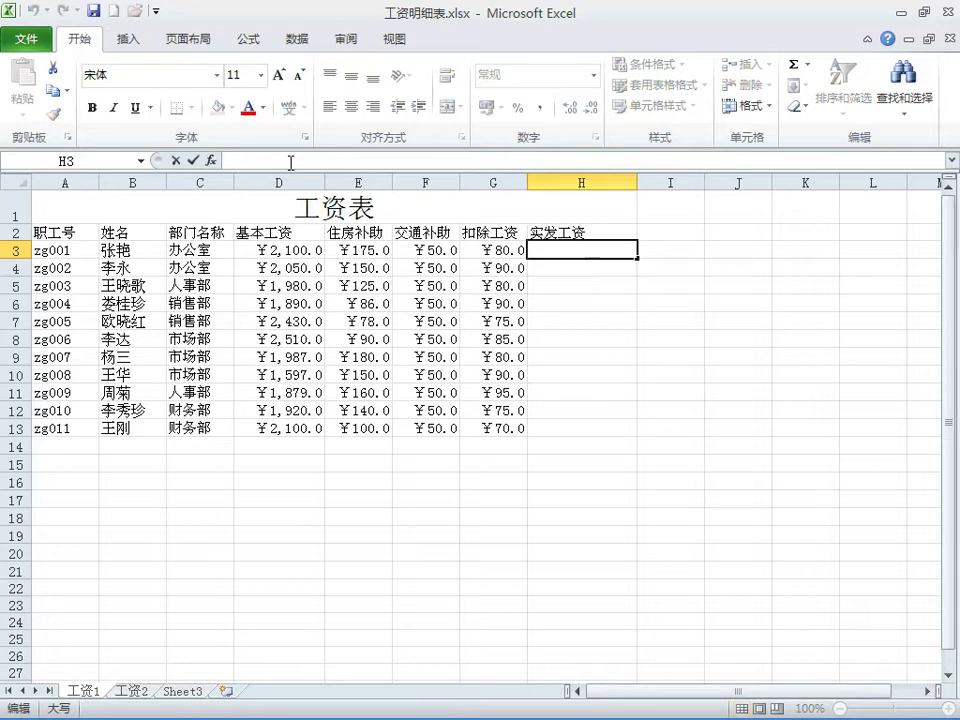
{"action": "left_click", "coordinate": [574, 285]}
{"action": "left_click", "coordinate": [573, 254]}
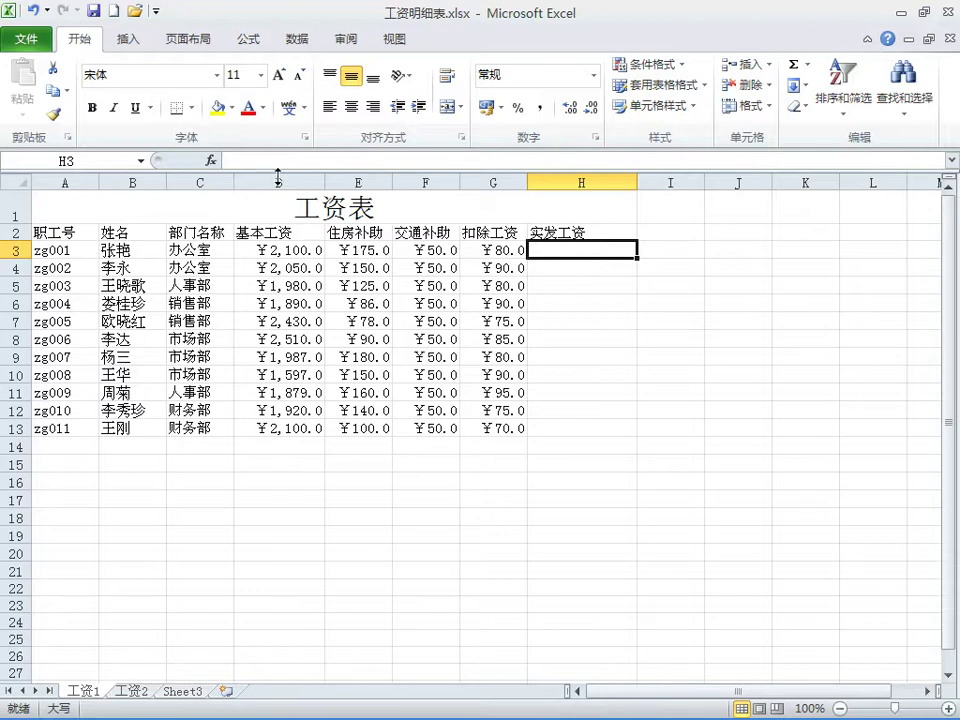
Step: Build the formula =D3+E3+F3-G3 in cell H3, picking the referenced pay cells directly in the sheet
{"action": "type", "text": "="}
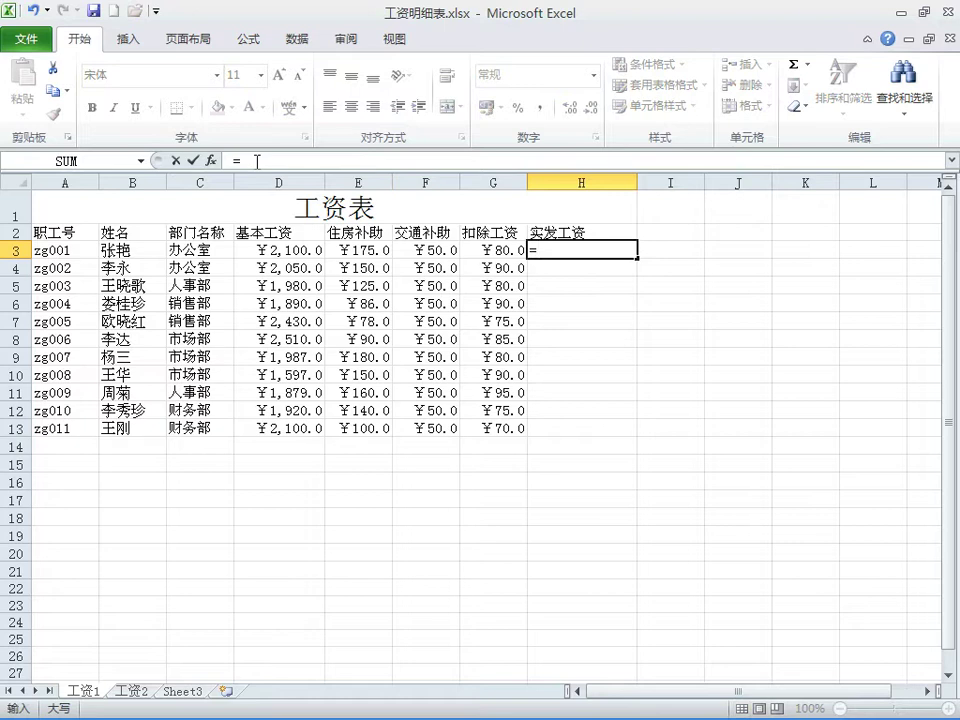
{"action": "left_click", "coordinate": [277, 253]}
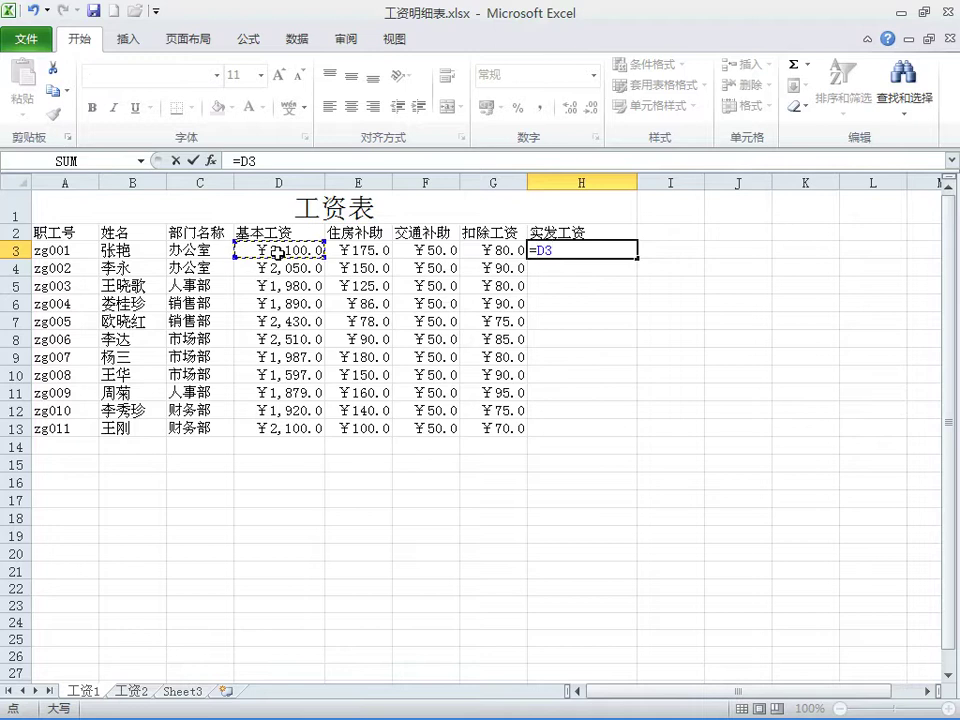
{"action": "type", "text": "+"}
{"action": "left_click", "coordinate": [348, 251]}
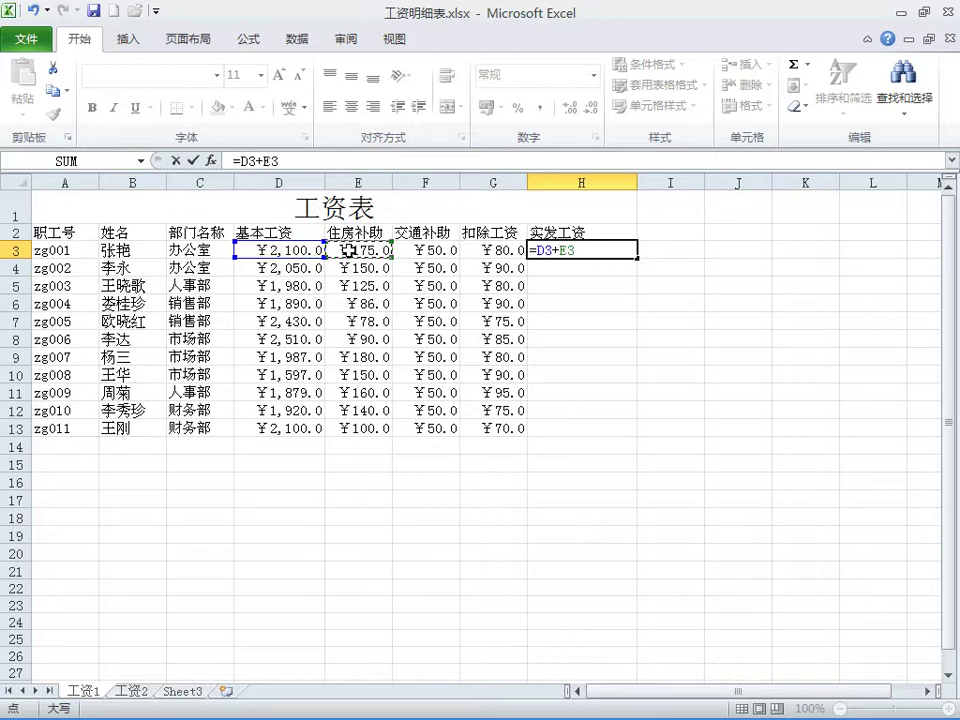
{"action": "type", "text": "+"}
{"action": "left_click", "coordinate": [435, 250]}
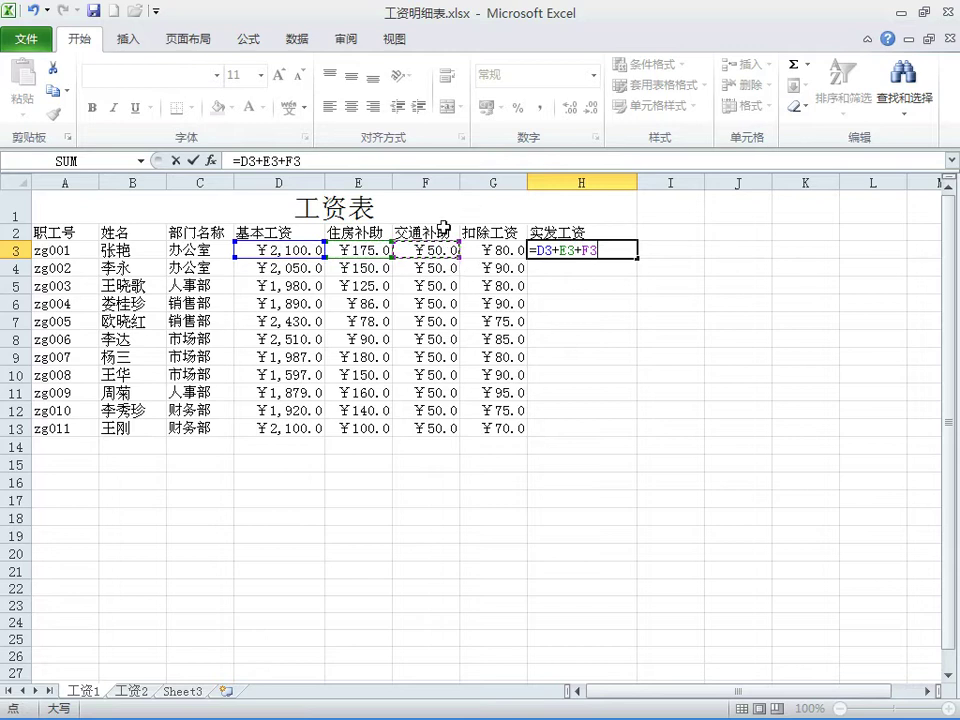
{"action": "type", "text": "-"}
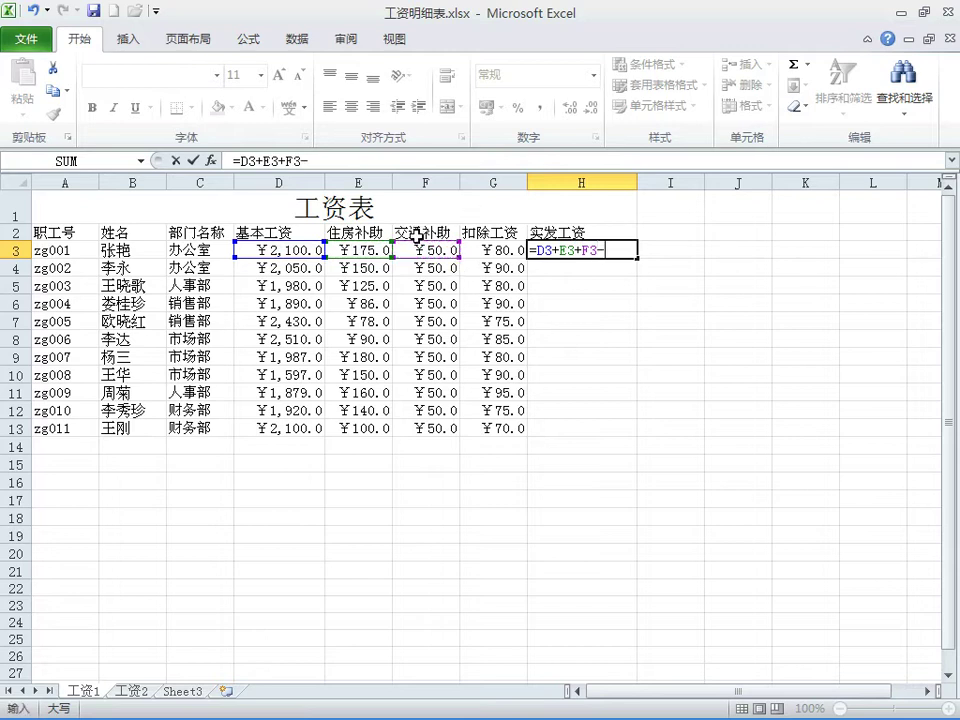
{"action": "left_click", "coordinate": [493, 250]}
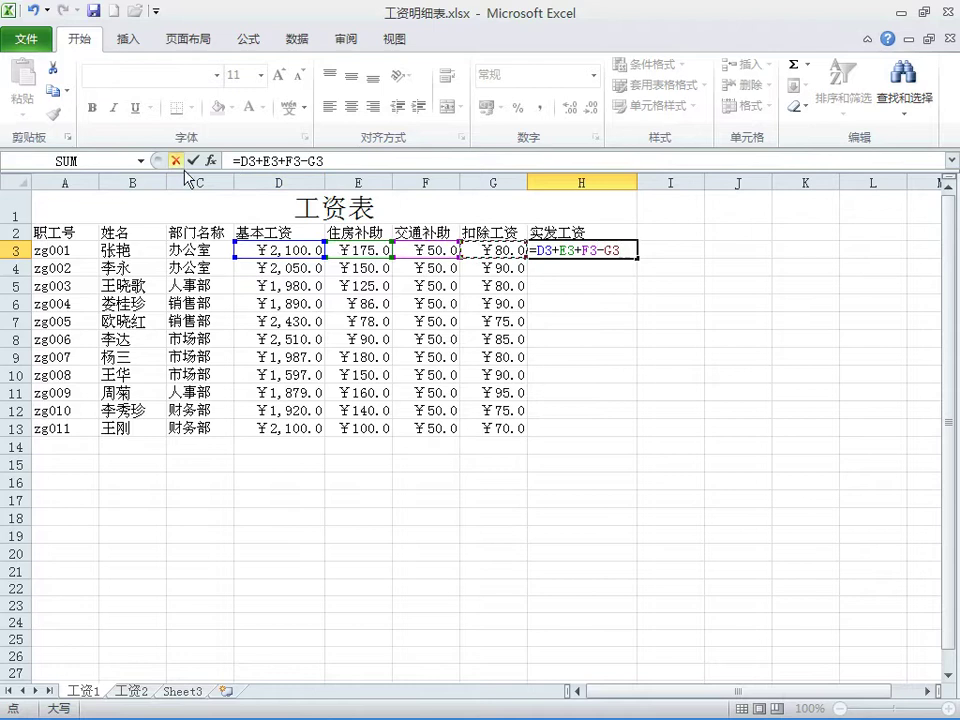
{"action": "left_click", "coordinate": [353, 160]}
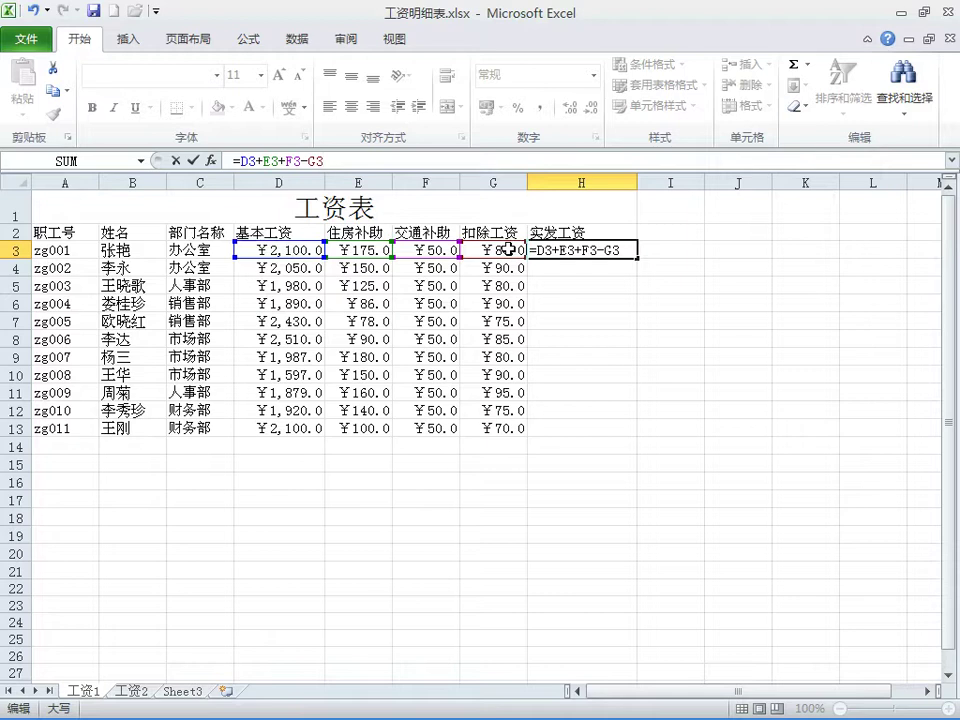
{"action": "left_click", "coordinate": [193, 160]}
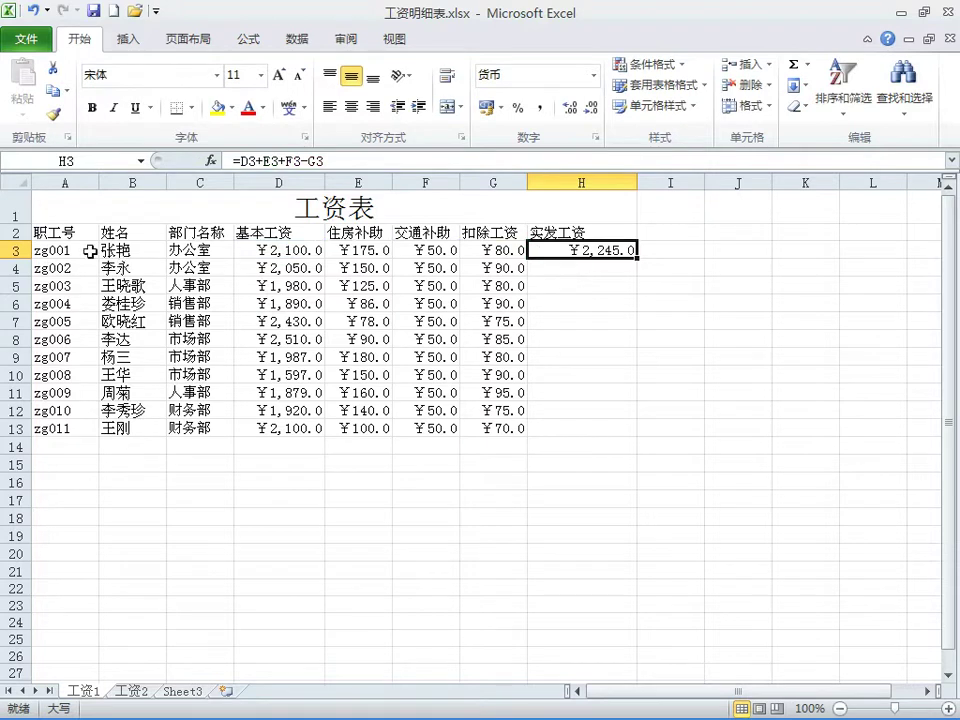
Step: Enter the formula =SUM(D4:F4)-G4 in cell H4, picking the range D4:F4 and cell G4 in the sheet
{"action": "left_click", "coordinate": [597, 268]}
{"action": "left_click", "coordinate": [304, 160]}
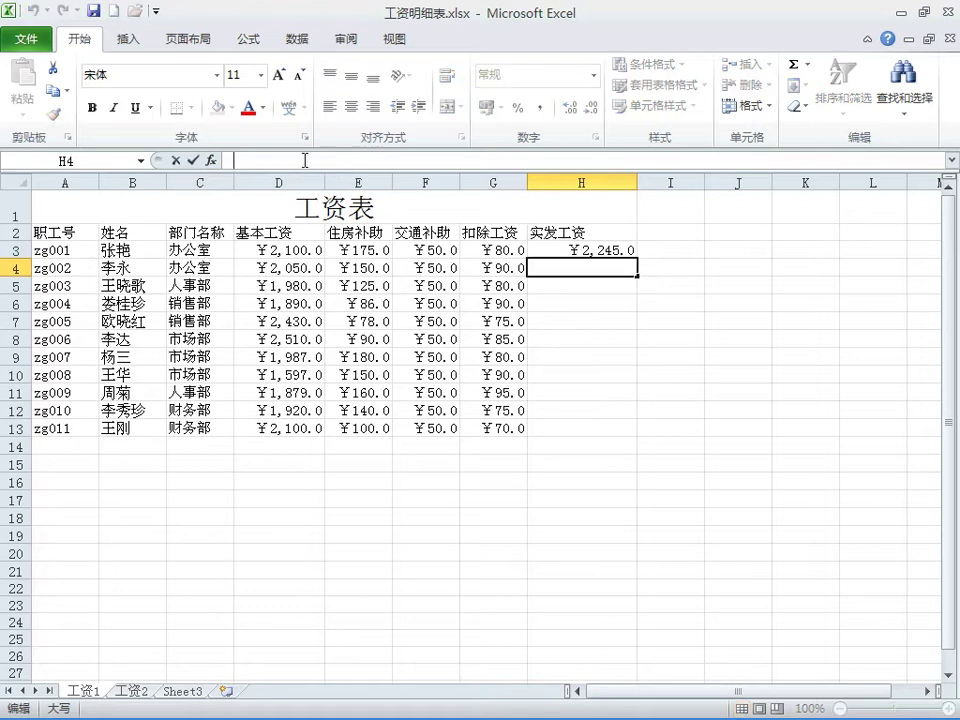
{"action": "type", "text": "=SUM"}
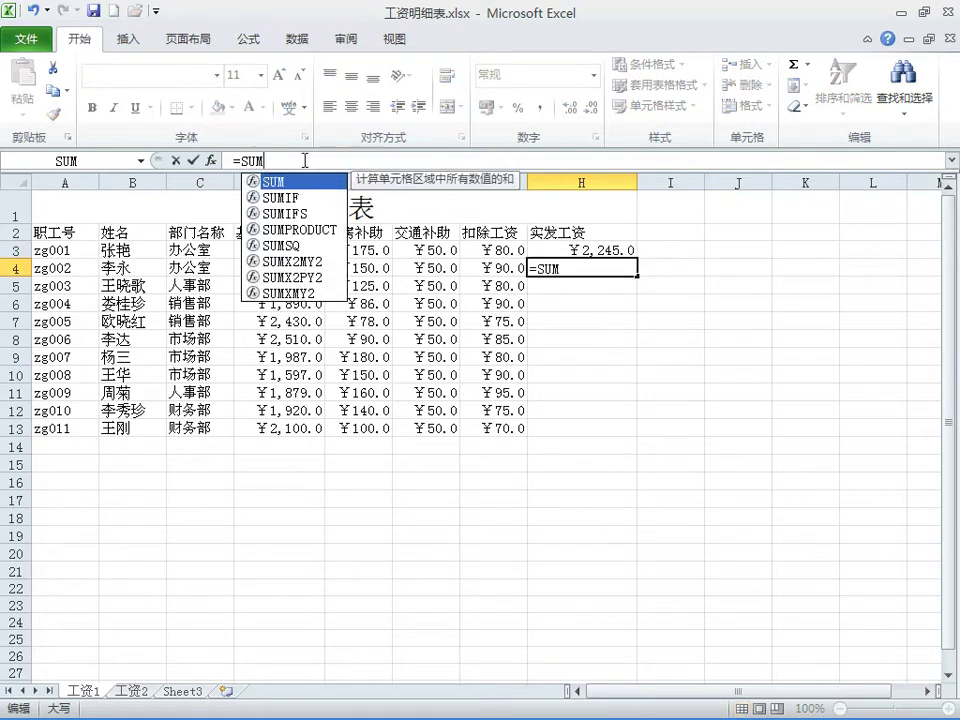
{"action": "type", "text": "("}
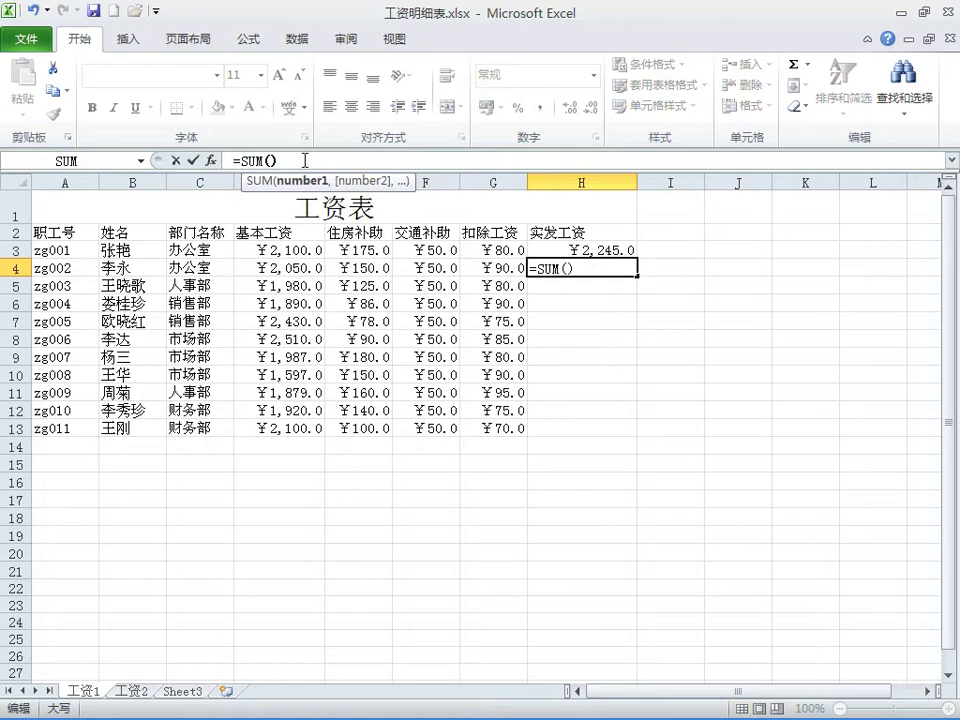
{"action": "type", "text": ")"}
{"action": "left_click", "coordinate": [277, 160]}
{"action": "left_click_drag", "start_coordinate": [274, 270], "coordinate": [433, 268]}
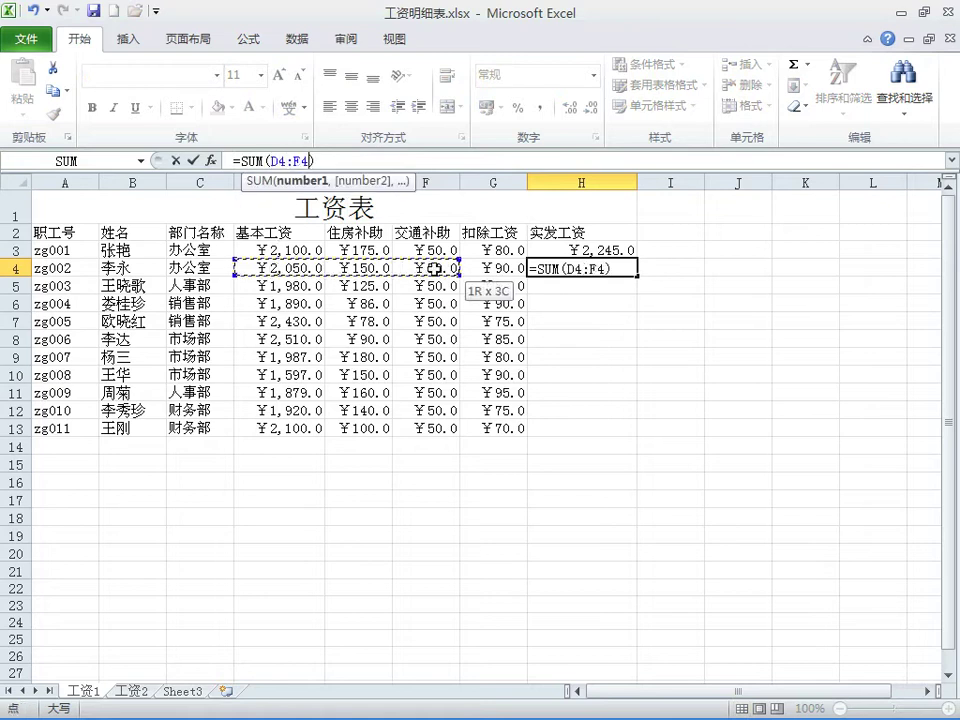
{"action": "left_click", "coordinate": [342, 160]}
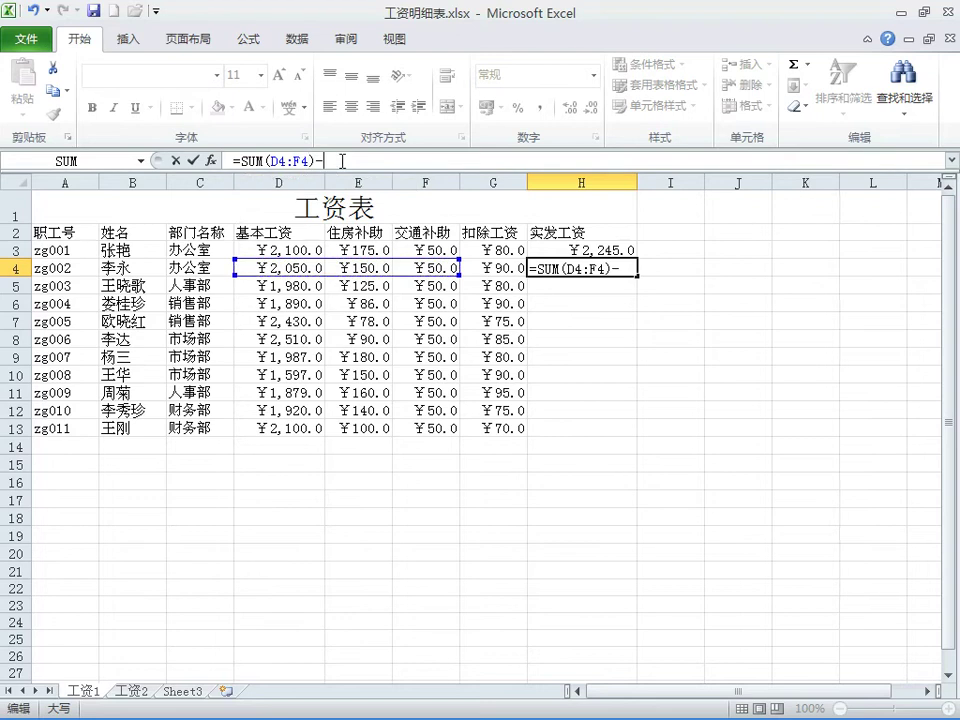
{"action": "left_click", "coordinate": [492, 270]}
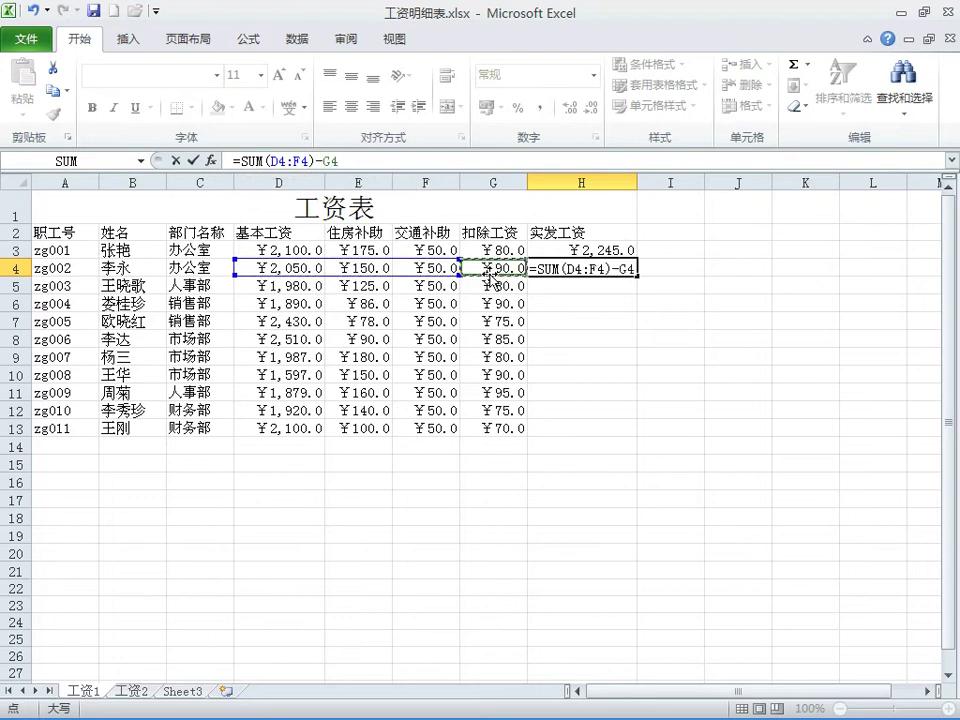
{"action": "left_click", "coordinate": [194, 161]}
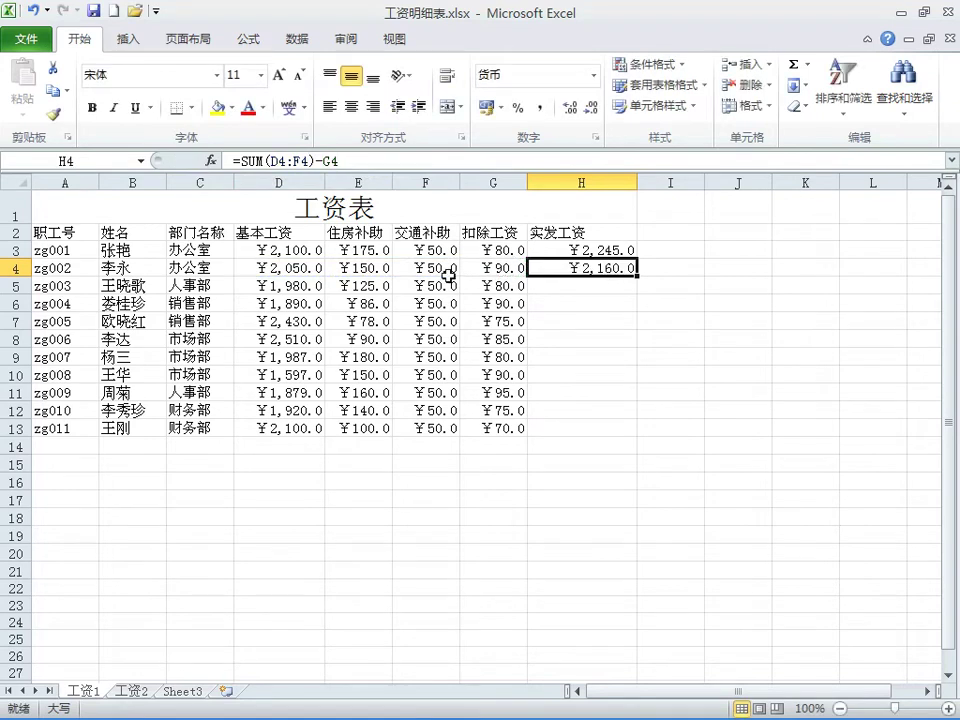
Step: Fill the formula from cell H3 down the 实发工资 column through H13
{"action": "left_click", "coordinate": [265, 266]}
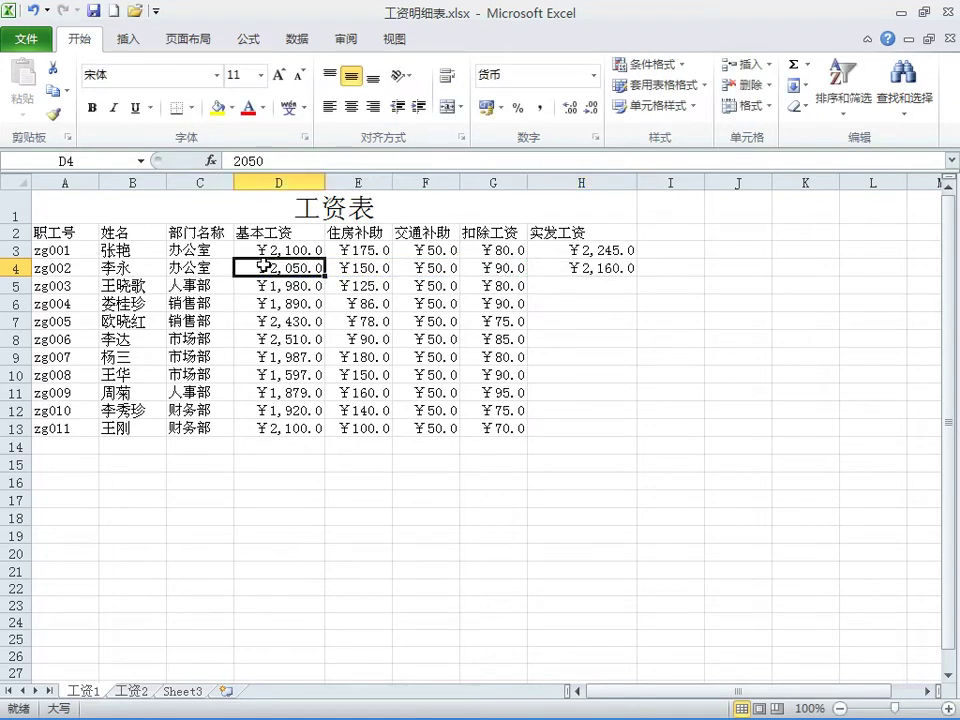
{"action": "left_click_drag", "start_coordinate": [265, 266], "coordinate": [480, 267]}
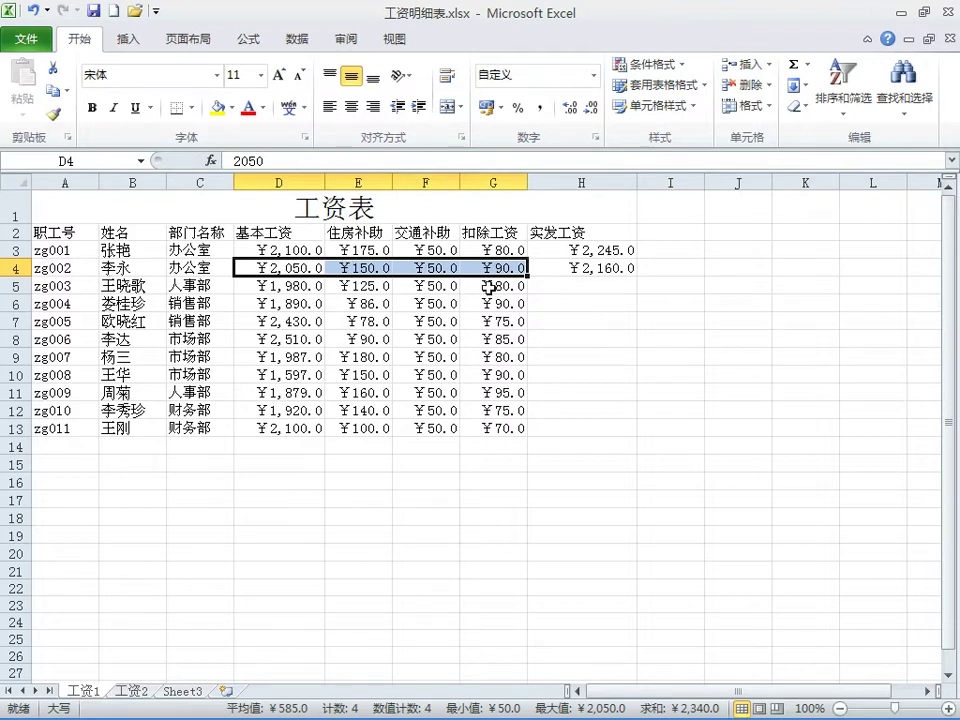
{"action": "left_click", "coordinate": [610, 271]}
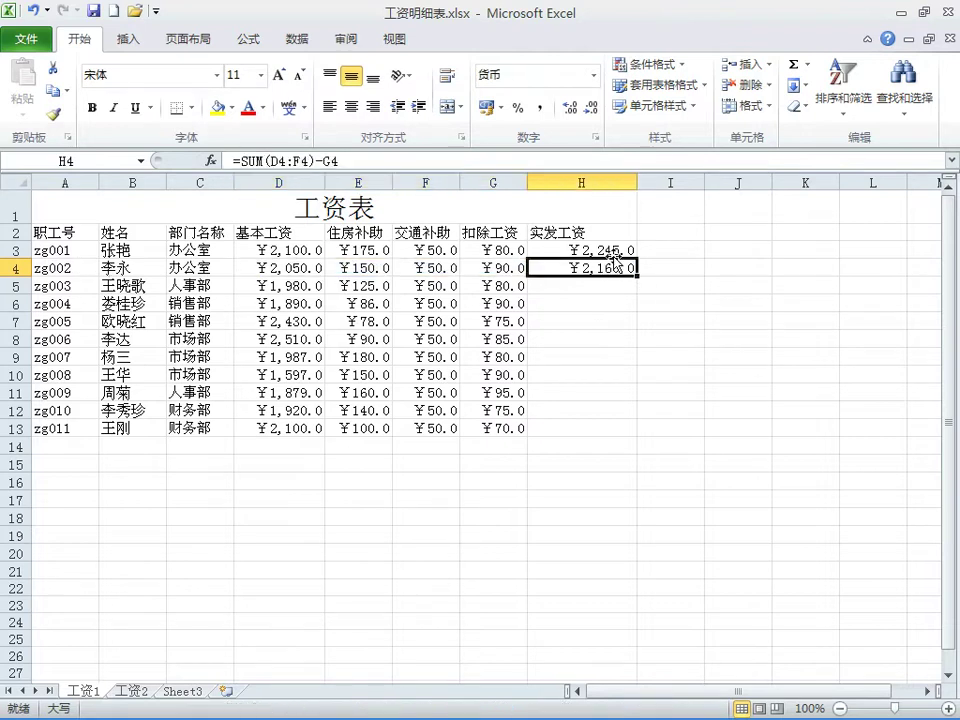
{"action": "left_click", "coordinate": [613, 251]}
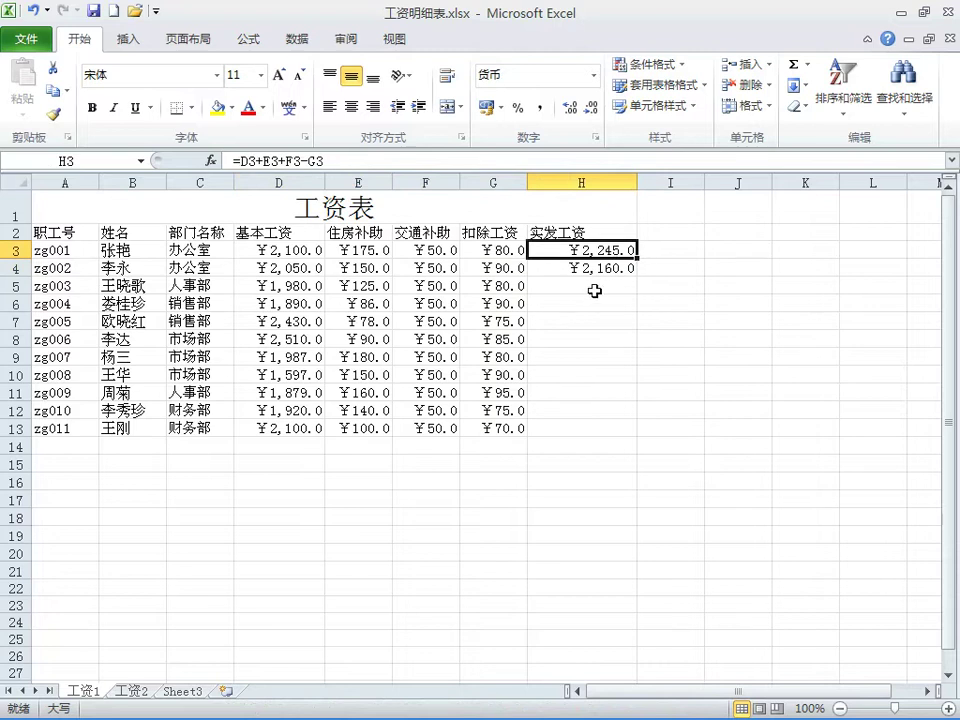
{"action": "left_click_drag", "start_coordinate": [568, 289], "coordinate": [585, 430]}
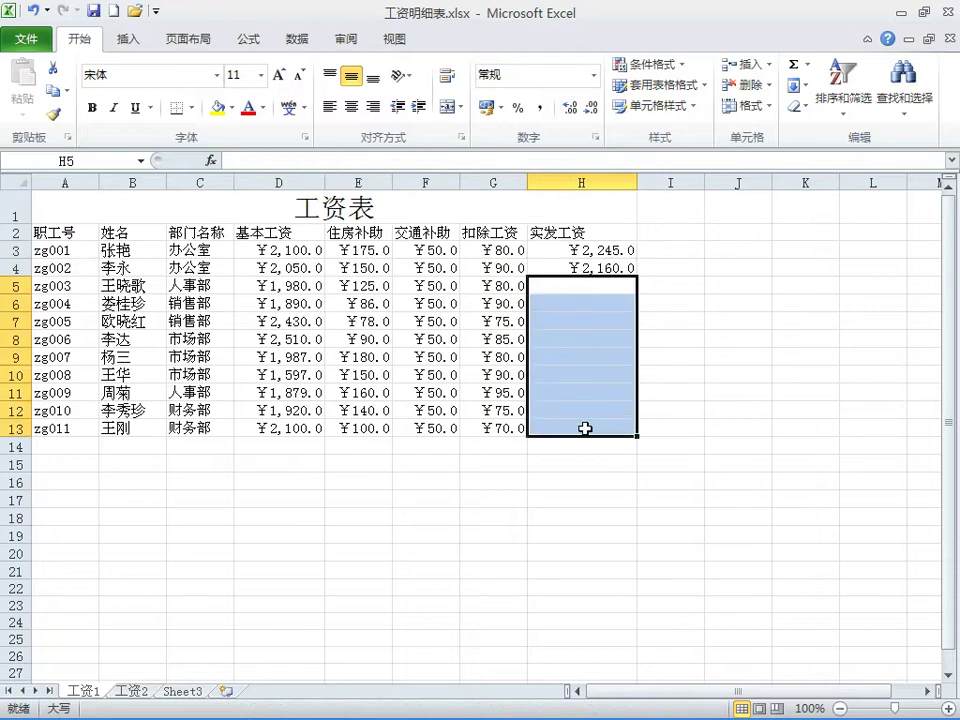
{"action": "left_click", "coordinate": [603, 250]}
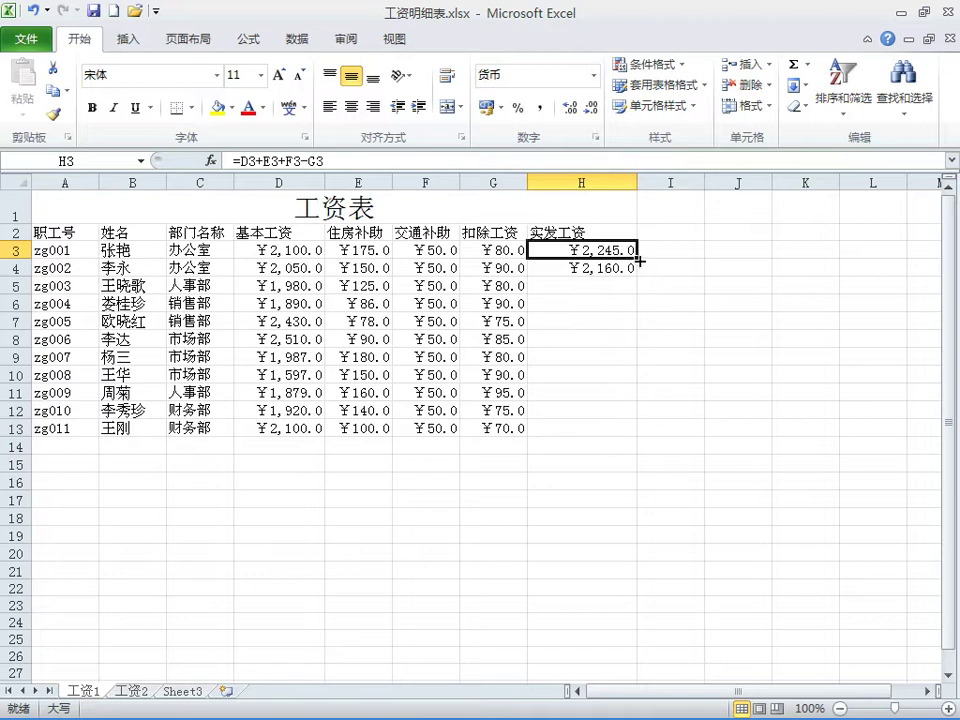
{"action": "left_click_drag", "start_coordinate": [639, 259], "coordinate": [645, 440]}
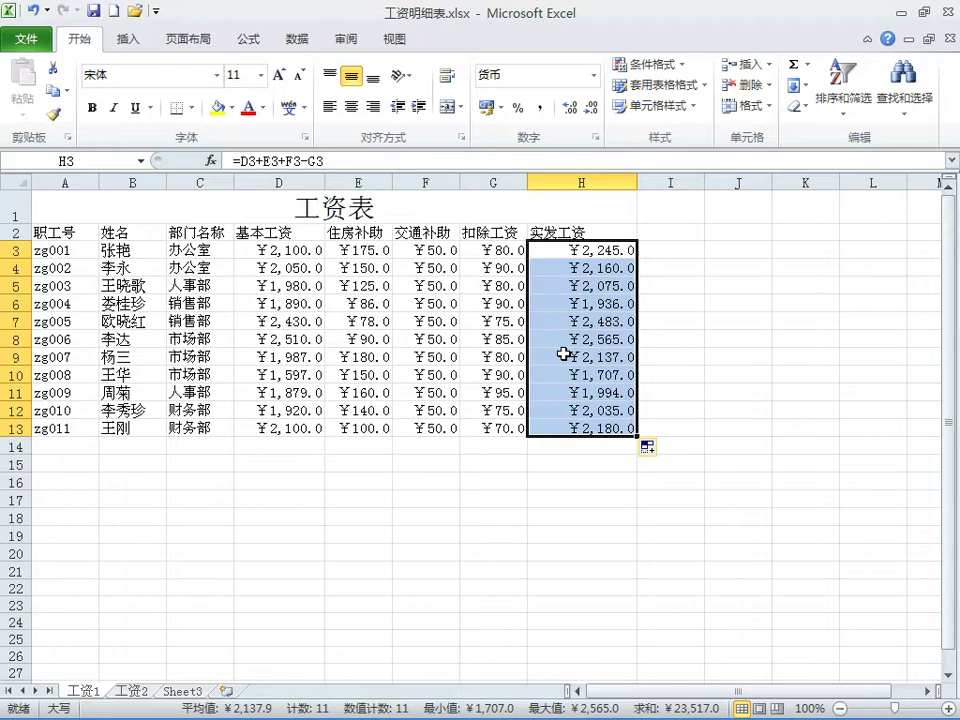
Step: Switch to the PowerPoint slide show and go to the slide explaining the text operator & (文本运算符)
{"action": "key", "text": "alt+Tab"}
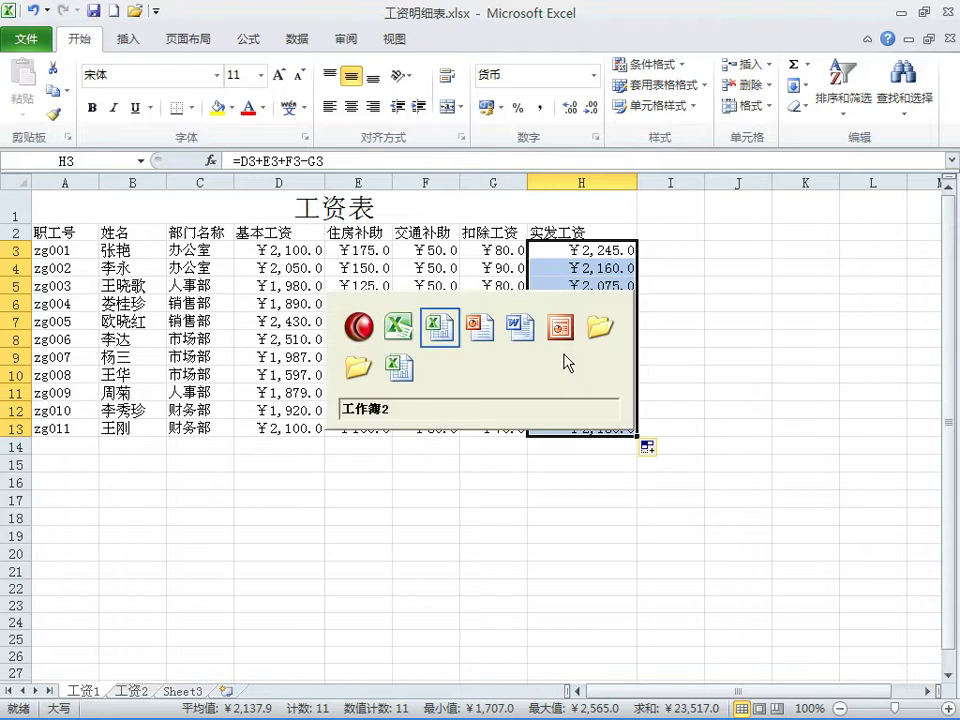
{"action": "key", "text": "alt+Tab"}
{"action": "key", "text": "alt+Tab"}
{"action": "key", "text": "alt+Tab"}
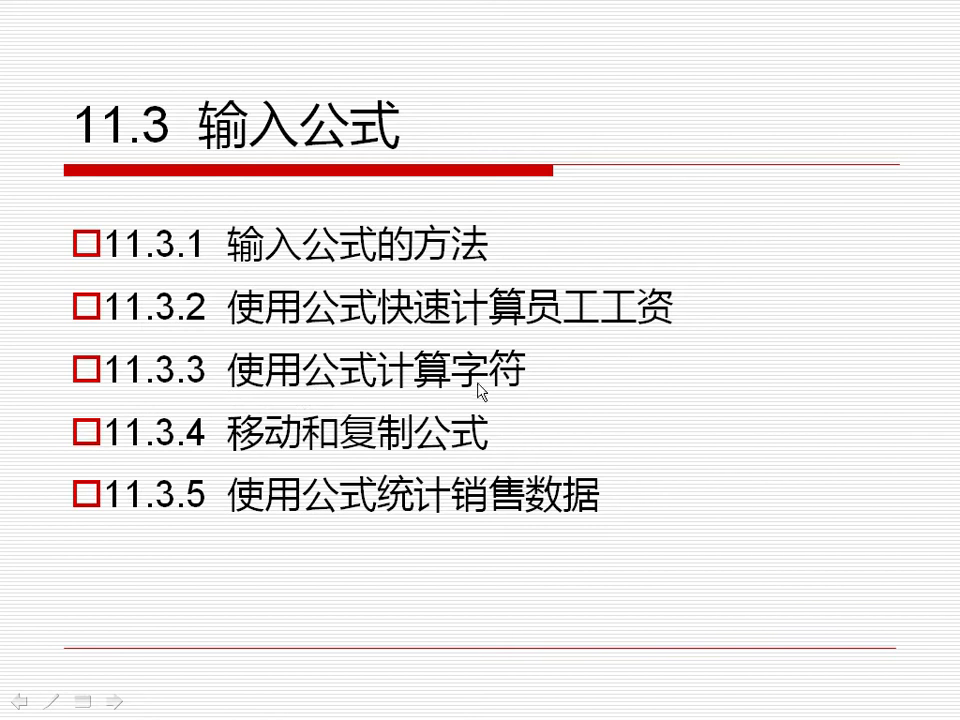
{"action": "key", "text": "Page_Up"}
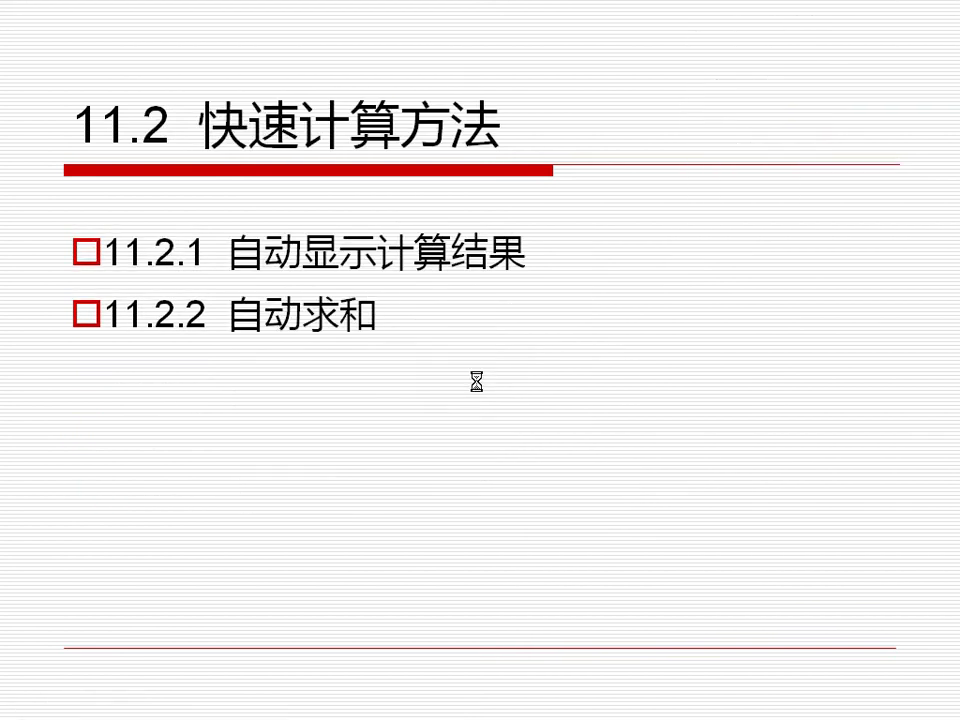
{"action": "key", "text": "Page_Down"}
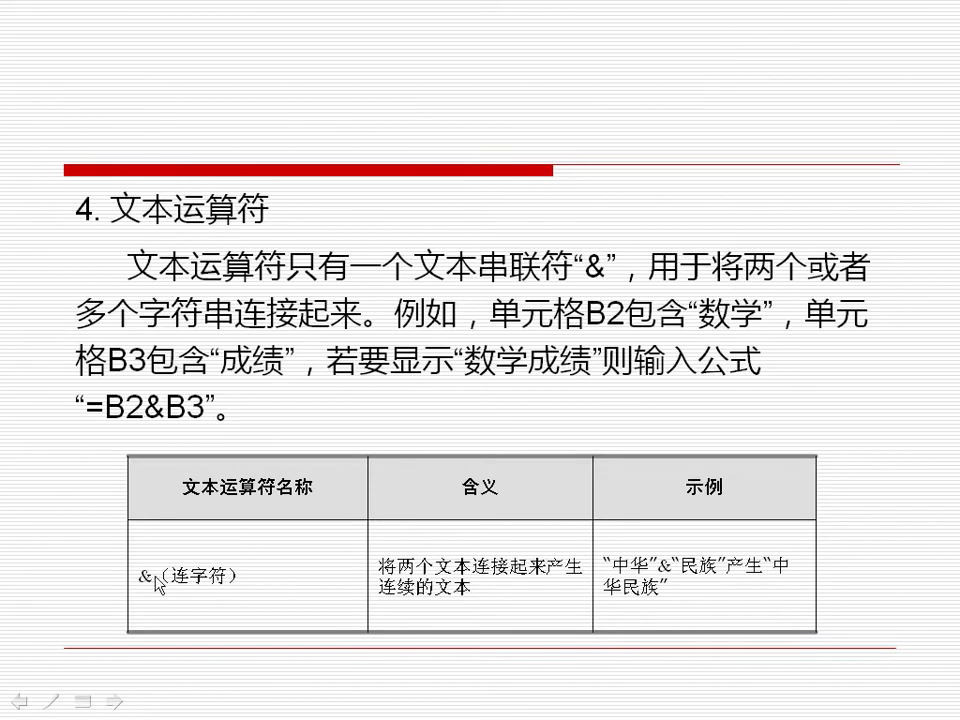
Step: Advance the slide show to the 11.3 输入公式 slide and switch to Sheet2 of the Excel workbook 工作簿2
{"action": "left_click", "coordinate": [192, 585]}
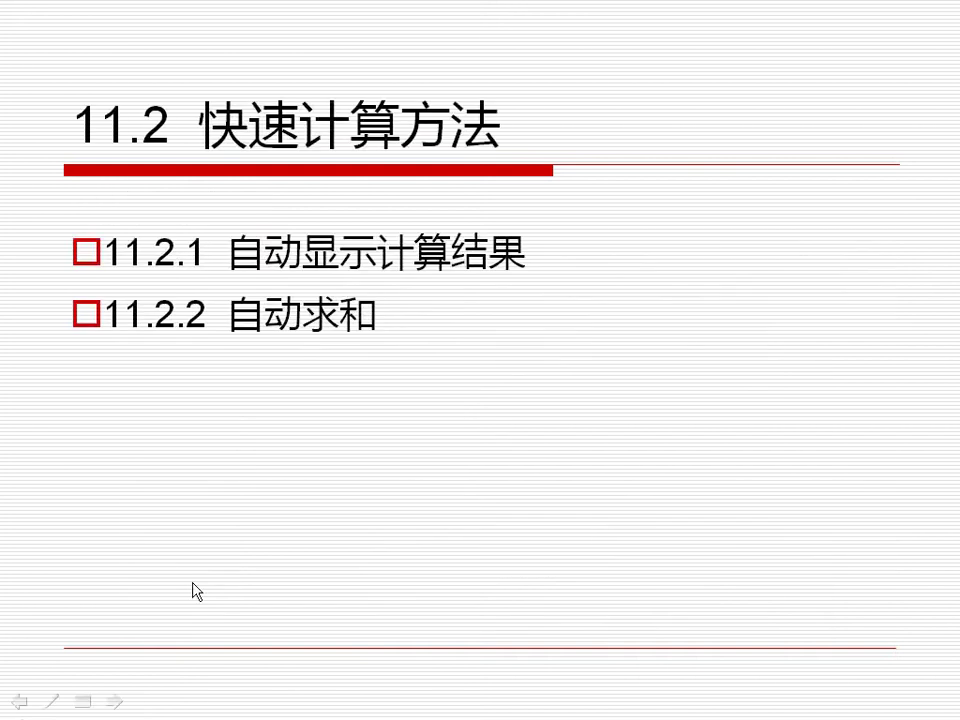
{"action": "left_click", "coordinate": [193, 582]}
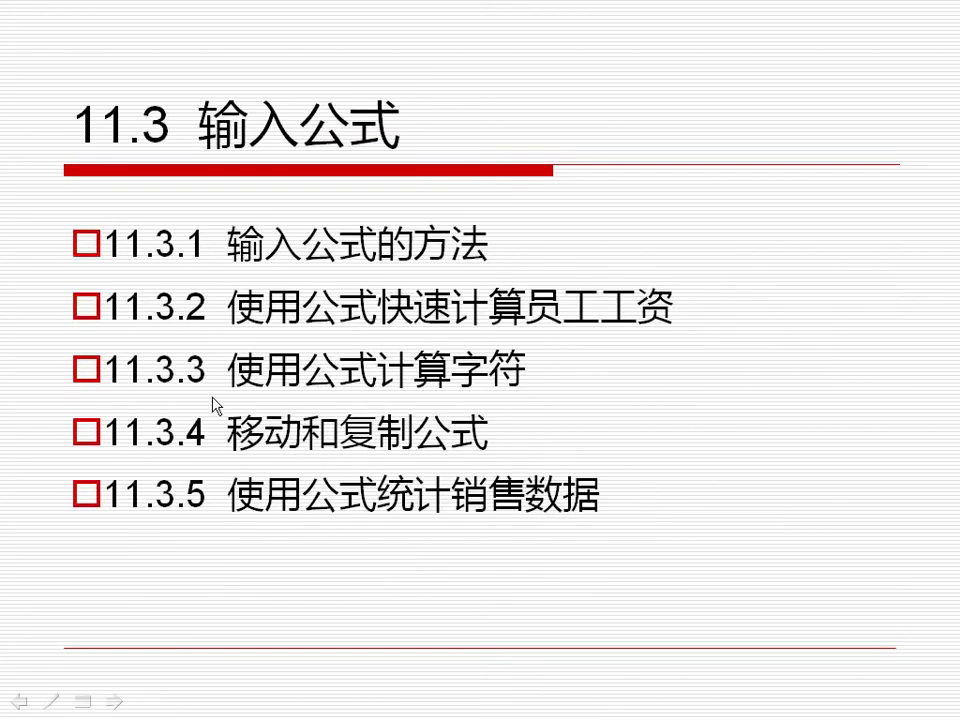
{"action": "key", "text": "alt+Tab"}
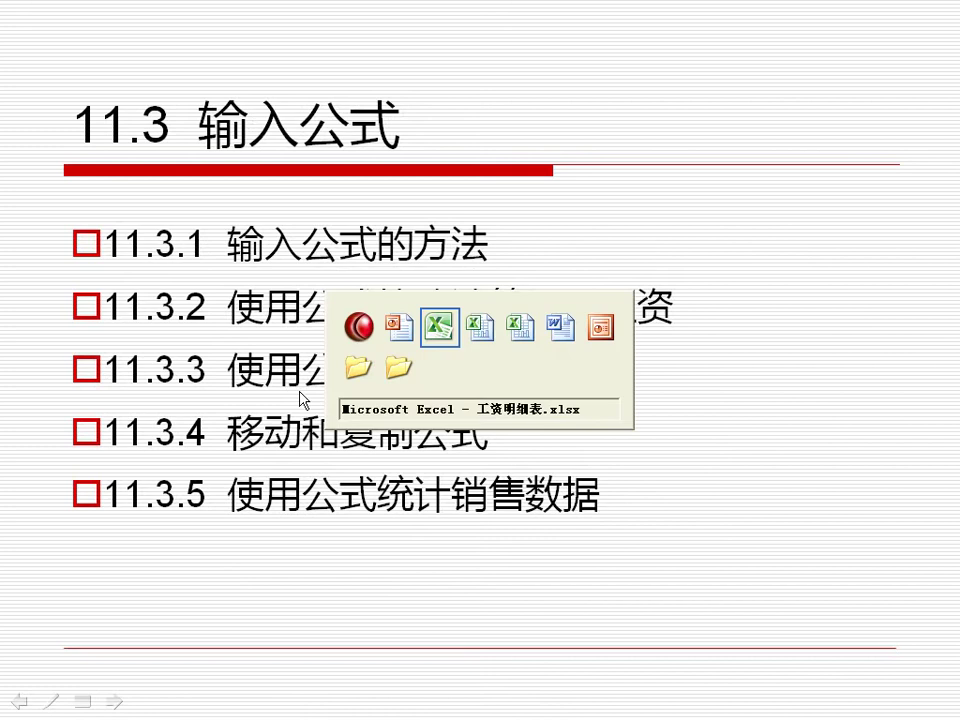
{"action": "key", "text": "alt+Tab"}
{"action": "key", "text": "alt+Tab"}
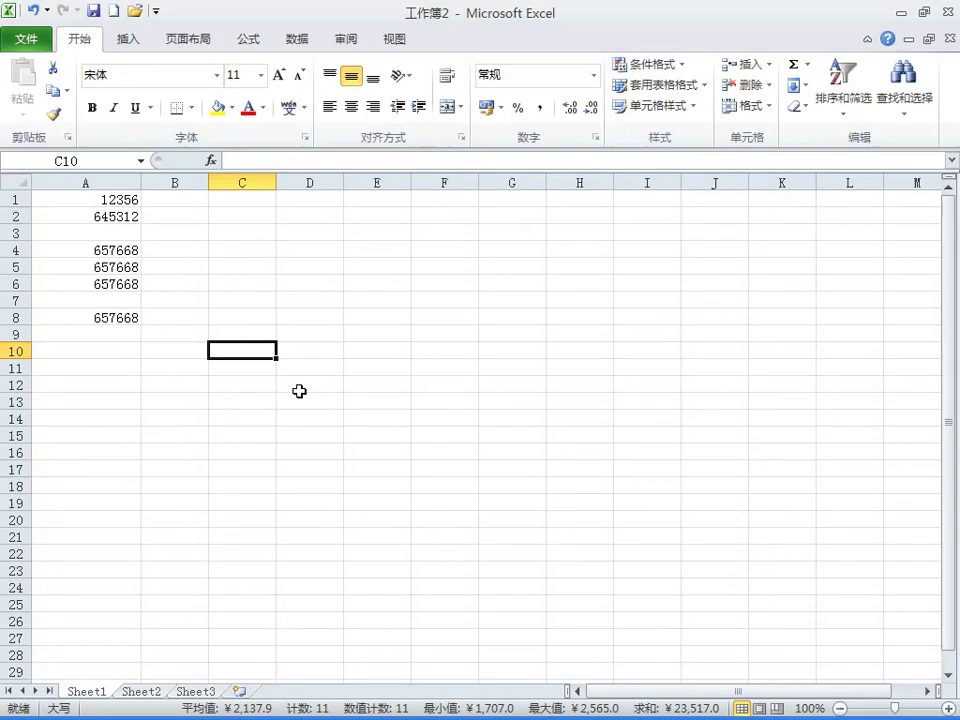
{"action": "left_click", "coordinate": [369, 333]}
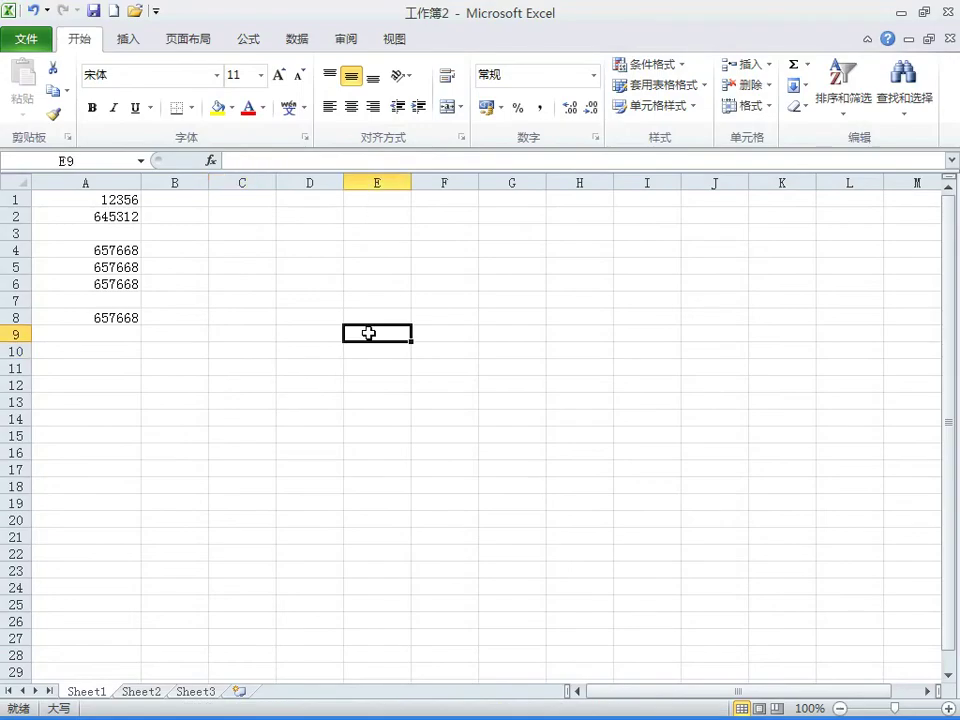
{"action": "left_click", "coordinate": [143, 692]}
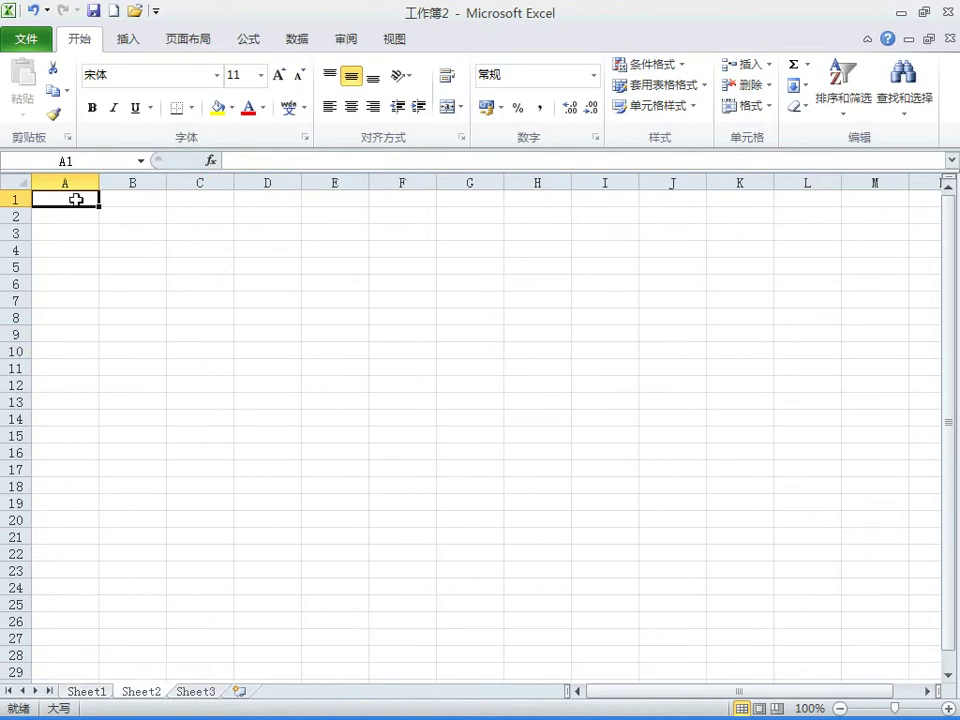
Step: Enter 123 in cell A1 and 456 in cell B1 of Sheet2
{"action": "type", "text": "123"}
{"action": "left_click", "coordinate": [109, 201]}
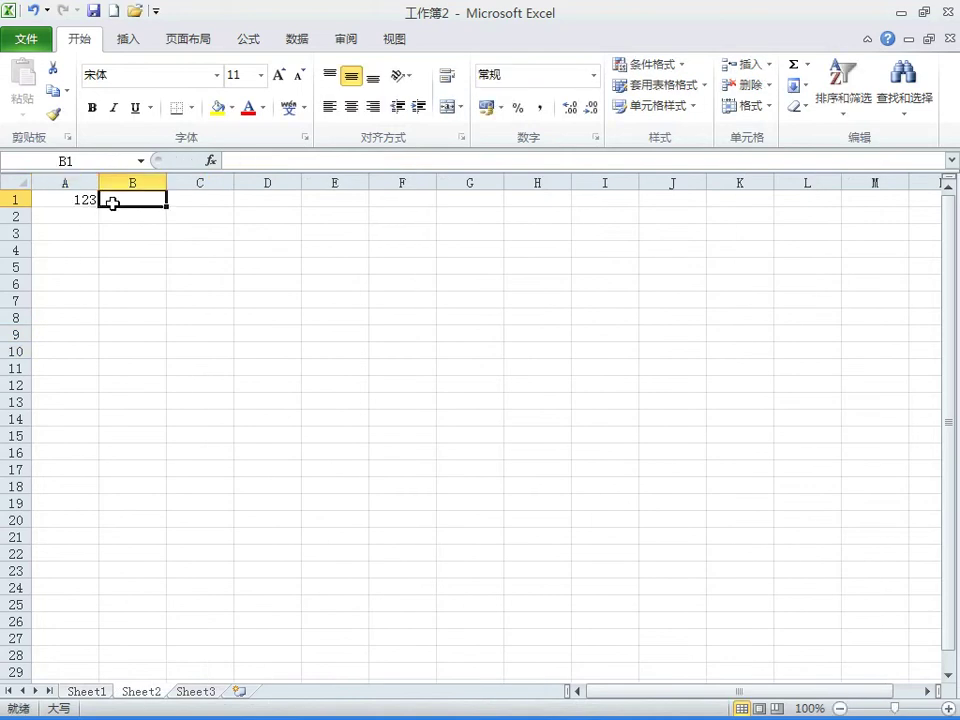
{"action": "type", "text": "456"}
{"action": "key", "text": "Tab"}
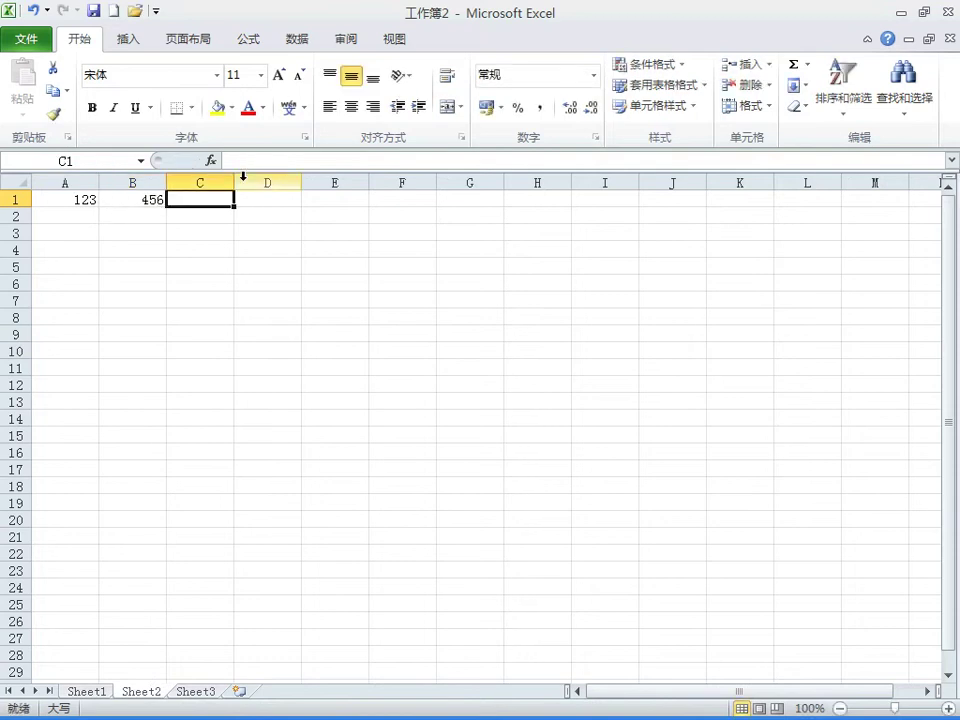
Step: Widen column C and enter the formula =A1&B1 in cell C1, picking the referenced cells in the sheet
{"action": "left_click_drag", "start_coordinate": [234, 181], "coordinate": [297, 180]}
{"action": "left_click", "coordinate": [268, 161]}
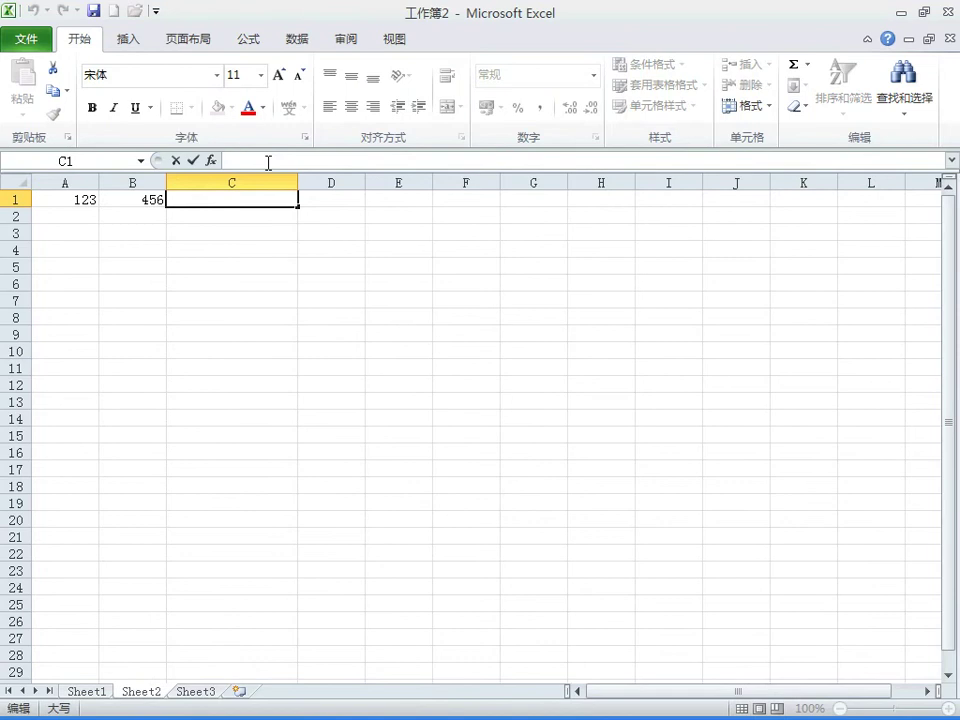
{"action": "type", "text": "="}
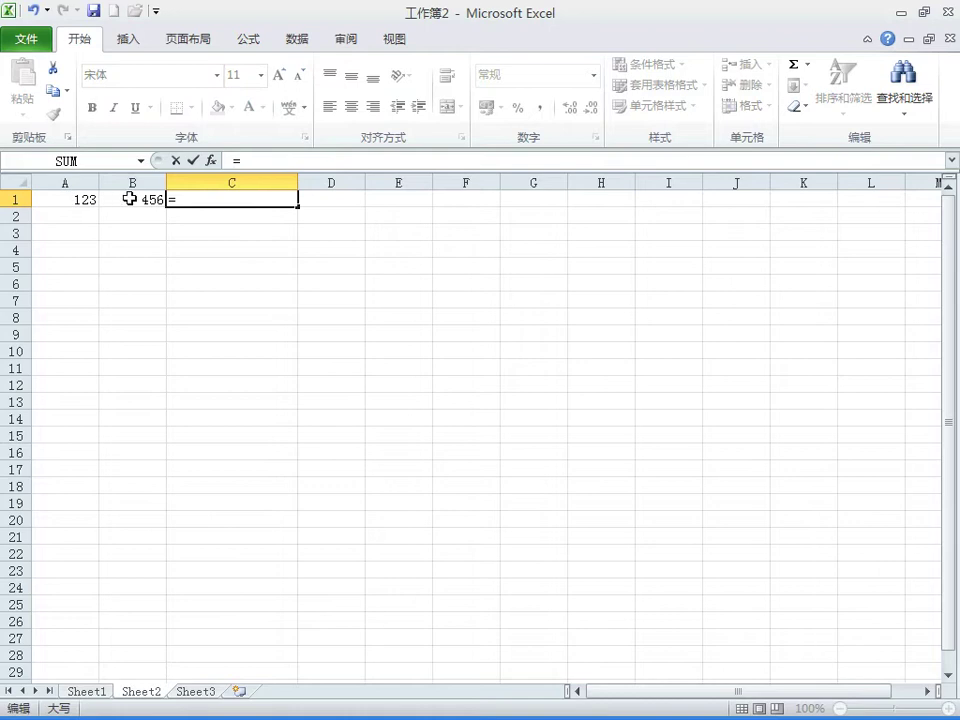
{"action": "left_click", "coordinate": [75, 198]}
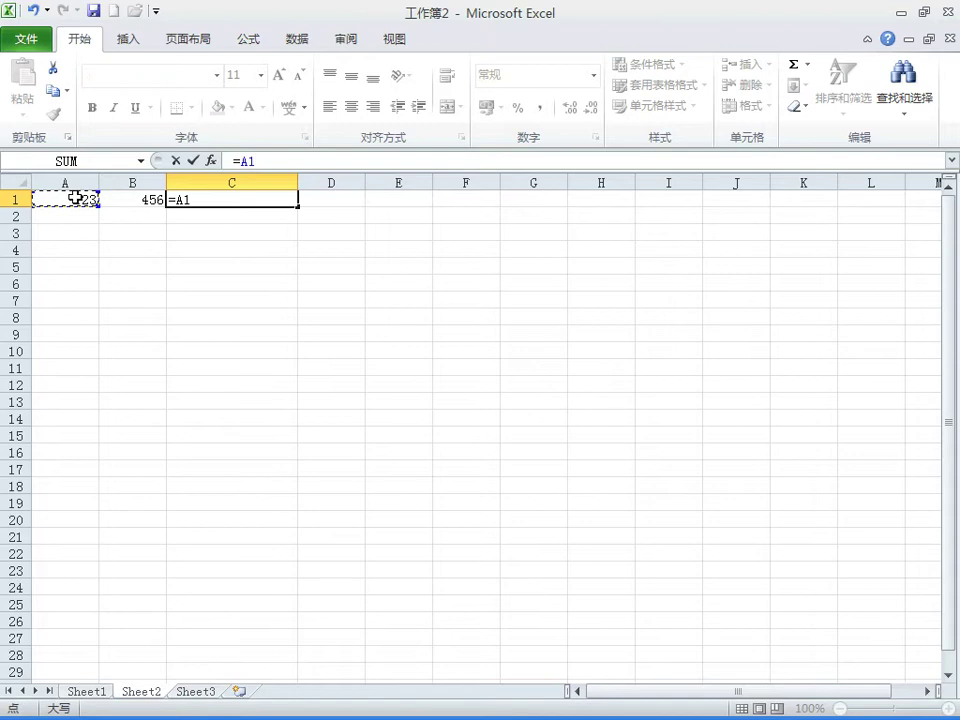
{"action": "type", "text": "&"}
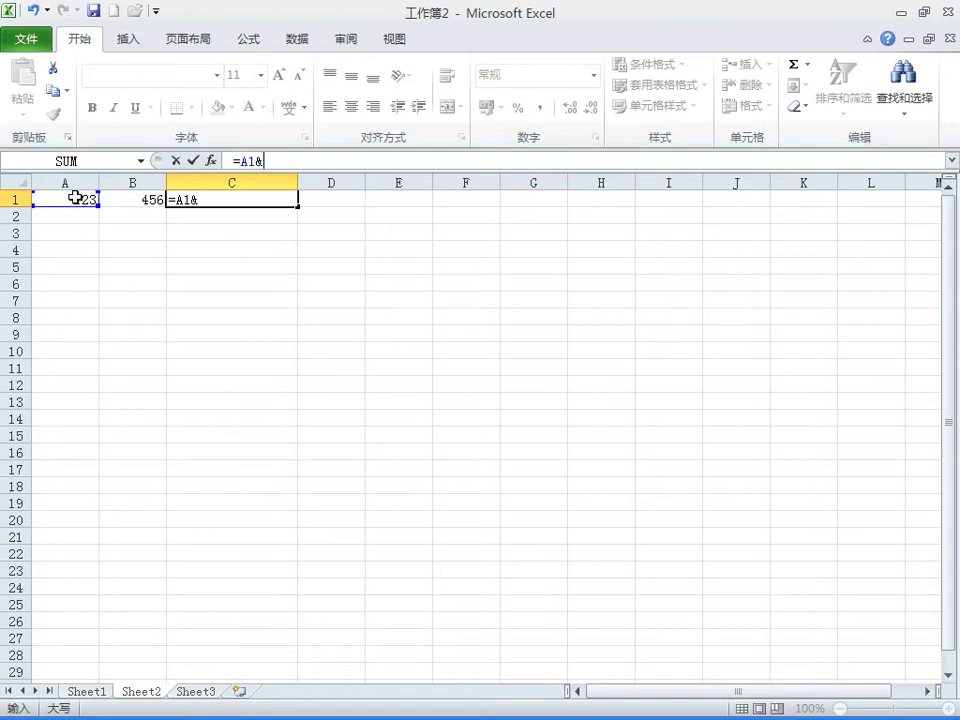
{"action": "left_click", "coordinate": [149, 199]}
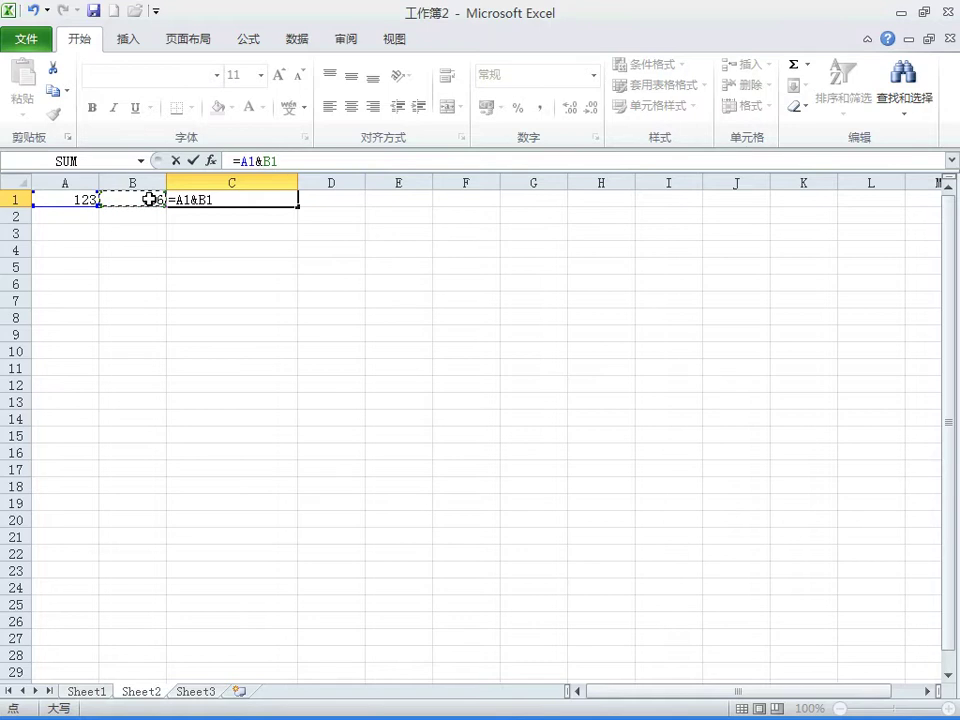
{"action": "left_click", "coordinate": [295, 156]}
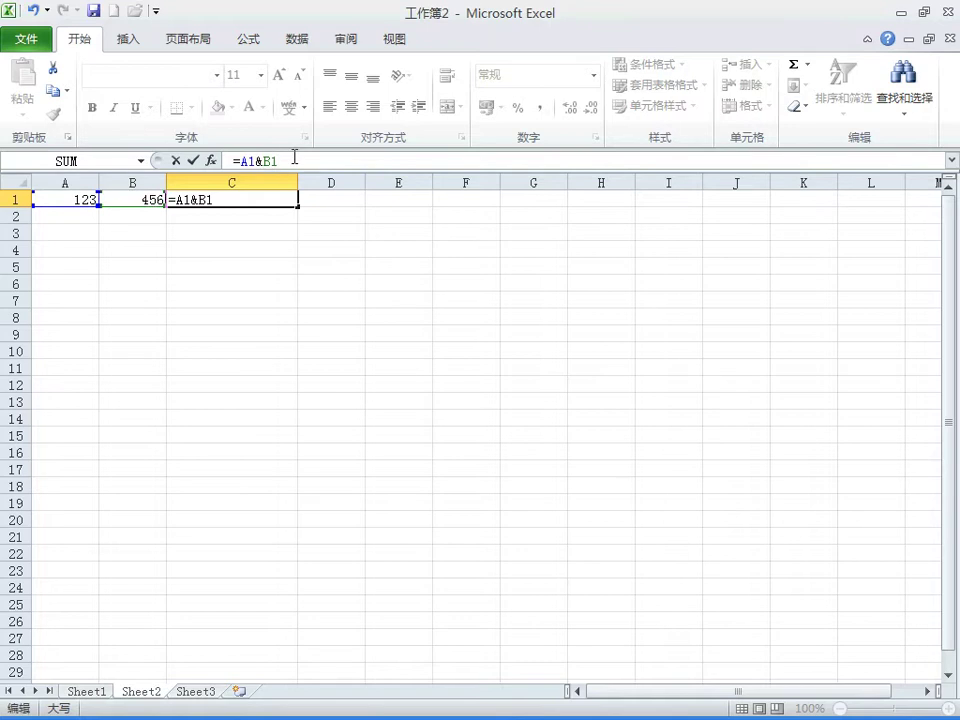
{"action": "left_click", "coordinate": [195, 160]}
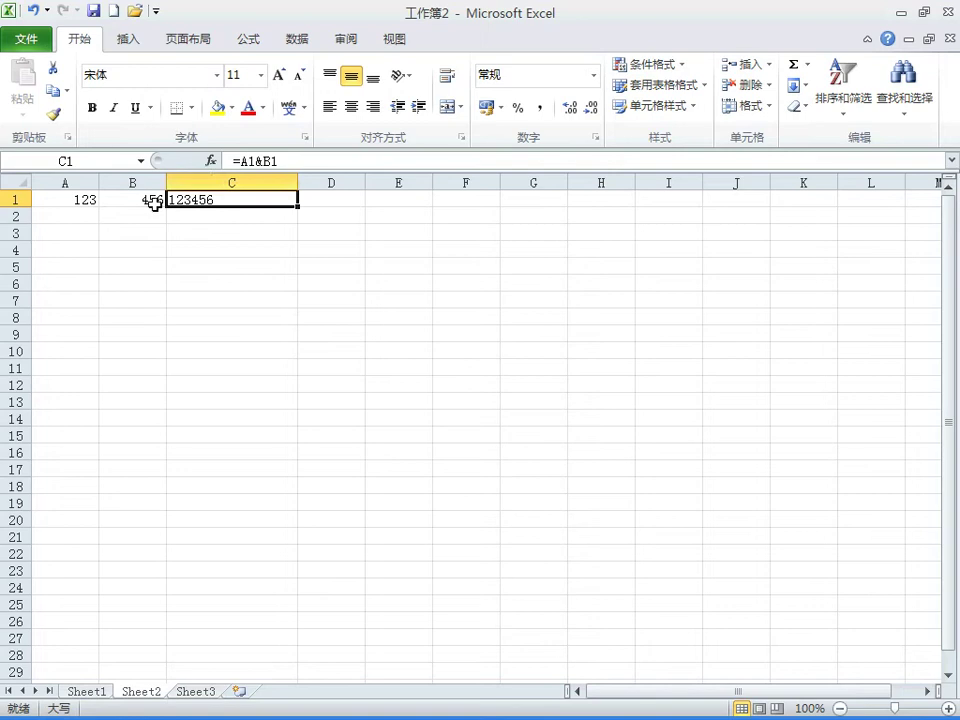
Step: Enter the texts 中华, 人民 and 共和国 in cells A3, B3 and C3, and select these three cells
{"action": "left_click", "coordinate": [73, 233]}
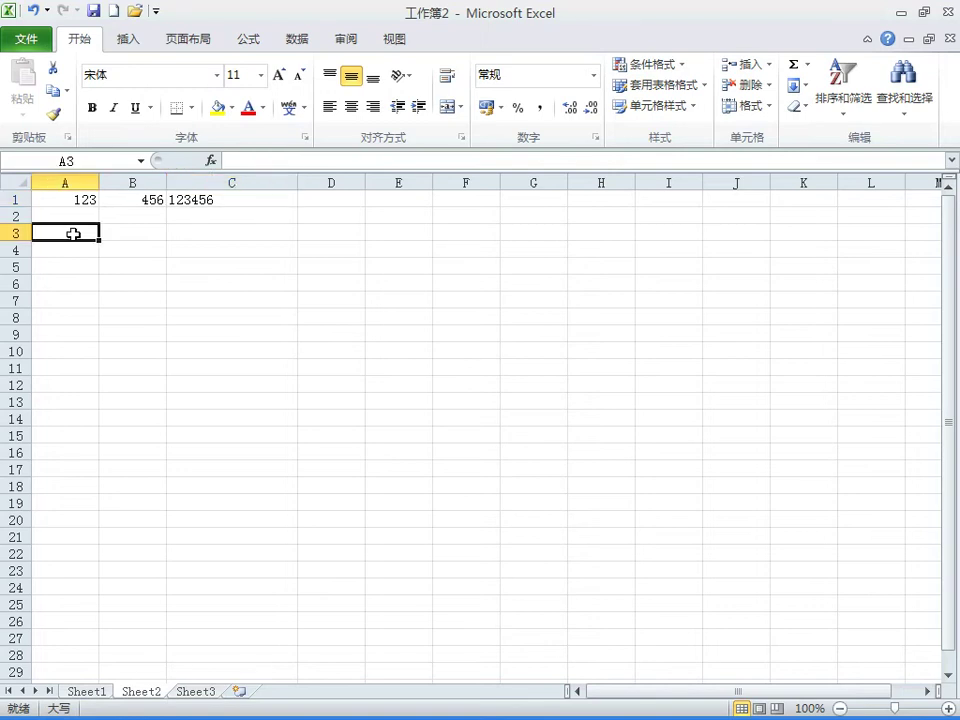
{"action": "type", "text": "BB"}
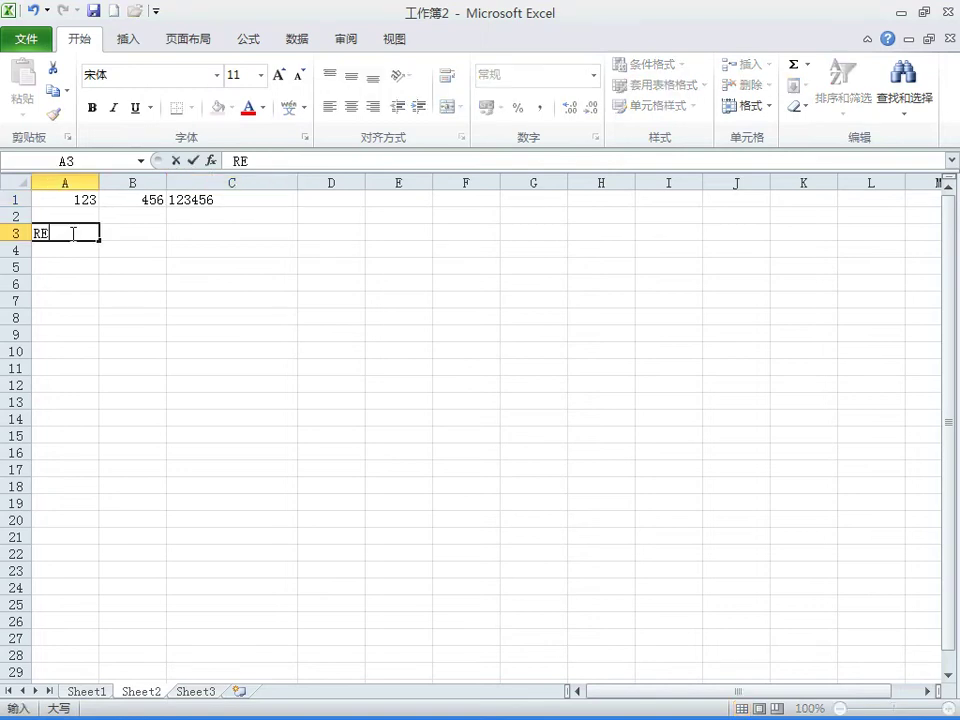
{"action": "key", "text": "BackSpace"}
{"action": "key", "text": "BackSpace"}
{"action": "type", "text": "中华"}
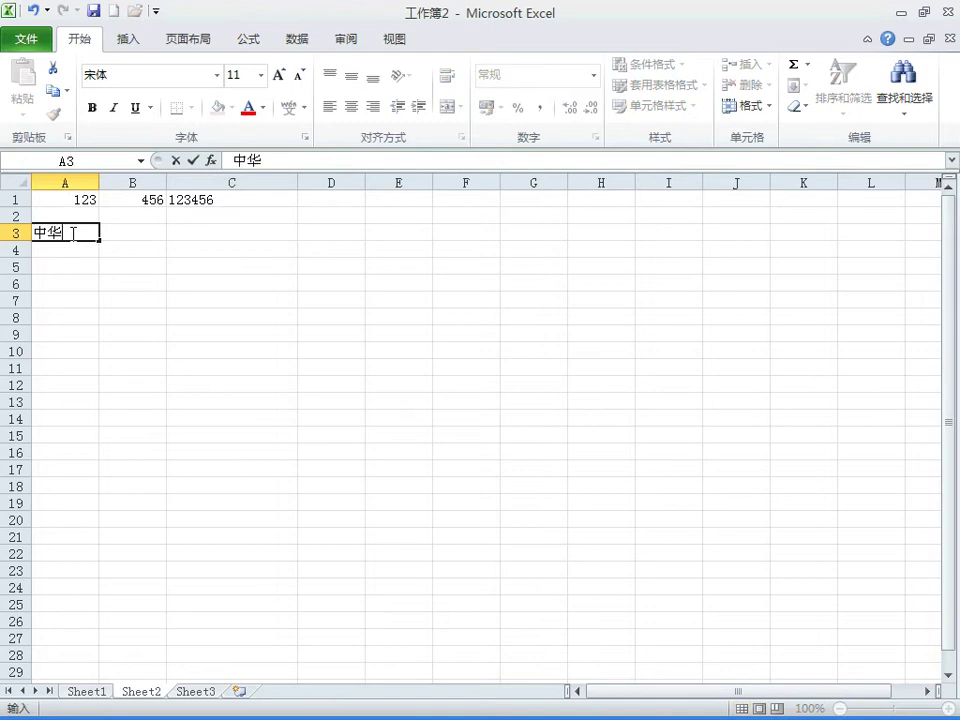
{"action": "key", "text": "Tab"}
{"action": "type", "text": "人民"}
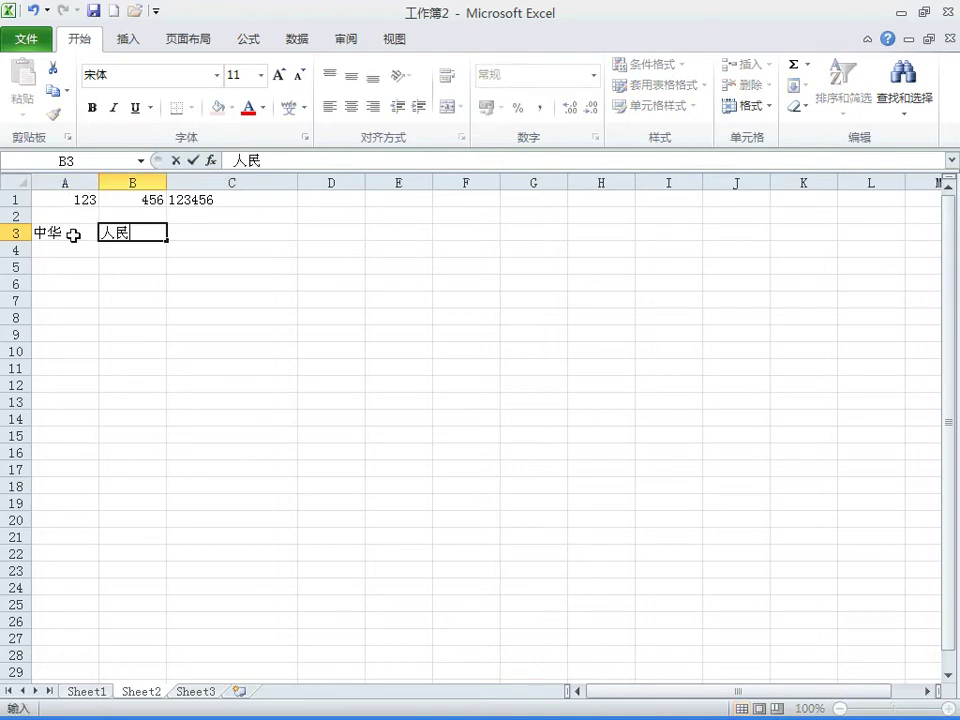
{"action": "key", "text": "Tab"}
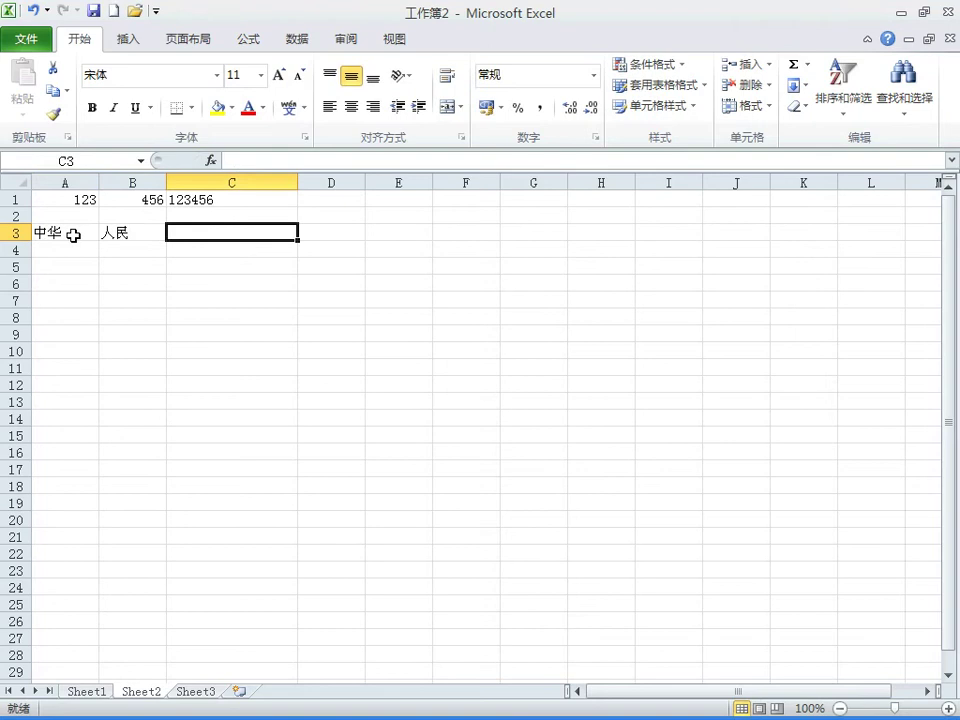
{"action": "type", "text": "共和国"}
{"action": "left_click", "coordinate": [74, 234]}
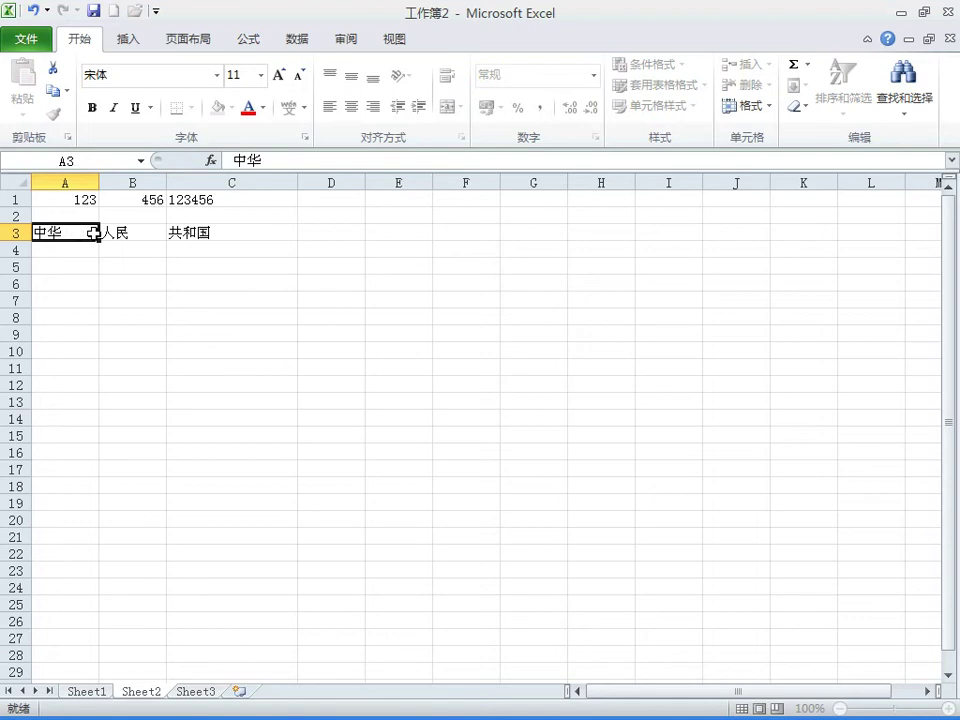
{"action": "left_click_drag", "start_coordinate": [93, 232], "coordinate": [193, 232]}
Step: Widen column D and enter the formula =A3&B3&C3 in cell D3, picking the three text cells in the sheet
{"action": "left_click_drag", "start_coordinate": [364, 185], "coordinate": [593, 185]}
{"action": "left_click", "coordinate": [435, 231]}
{"action": "left_click", "coordinate": [269, 161]}
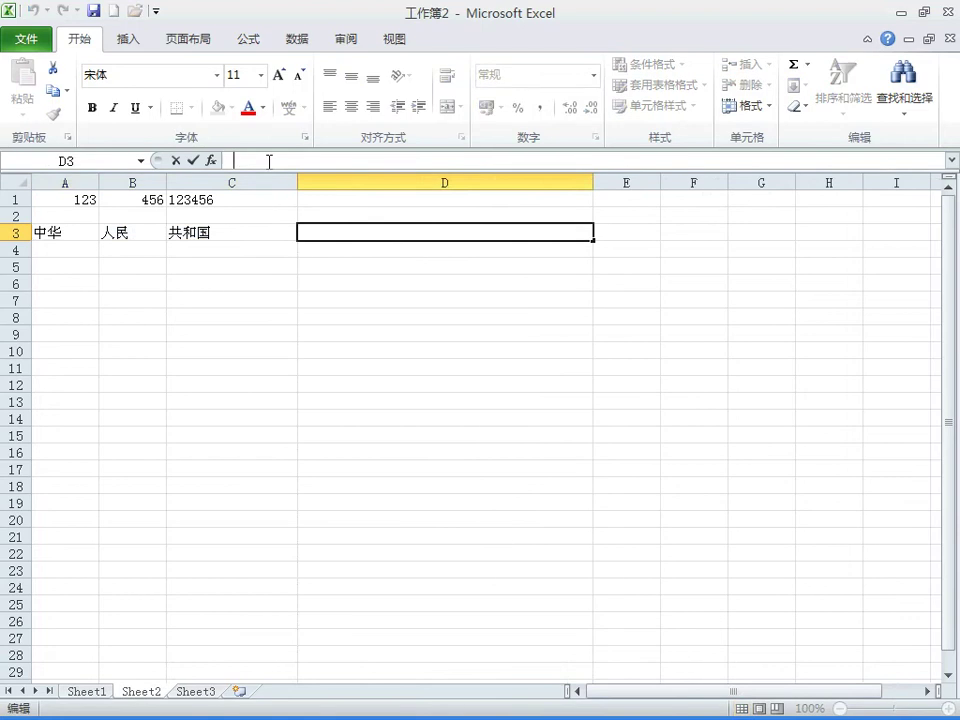
{"action": "type", "text": "="}
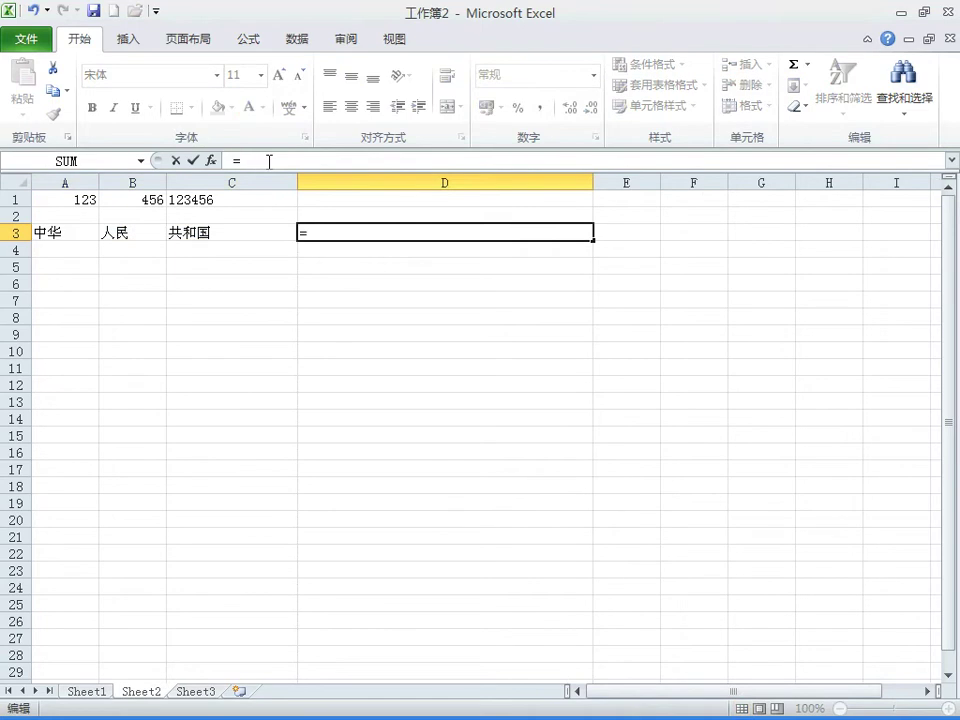
{"action": "left_click", "coordinate": [91, 231]}
{"action": "type", "text": "&"}
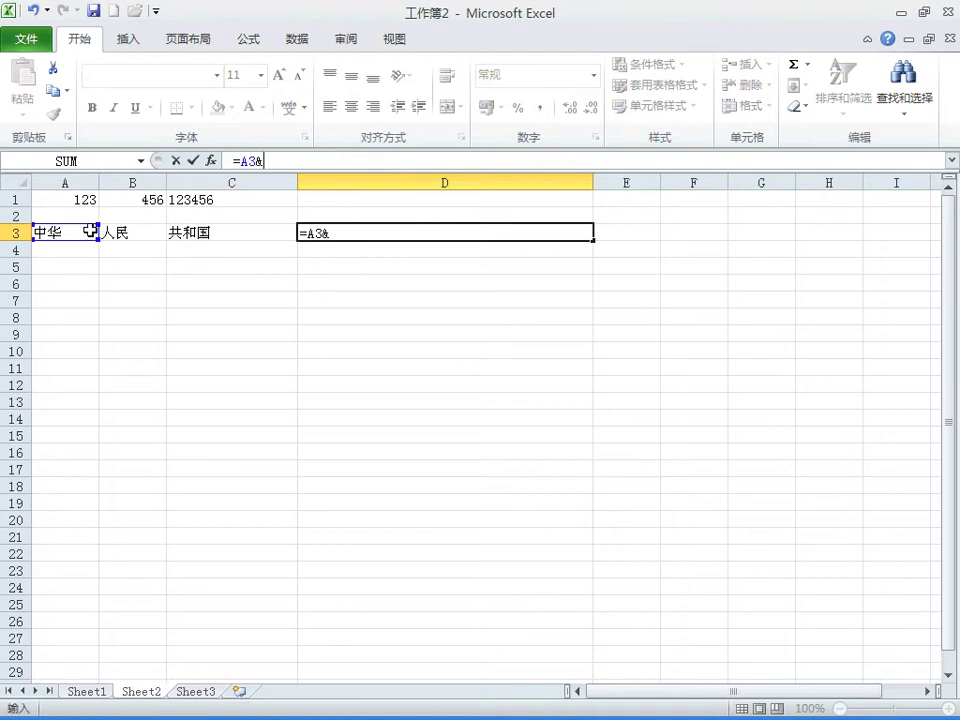
{"action": "left_click", "coordinate": [140, 231]}
{"action": "type", "text": "&"}
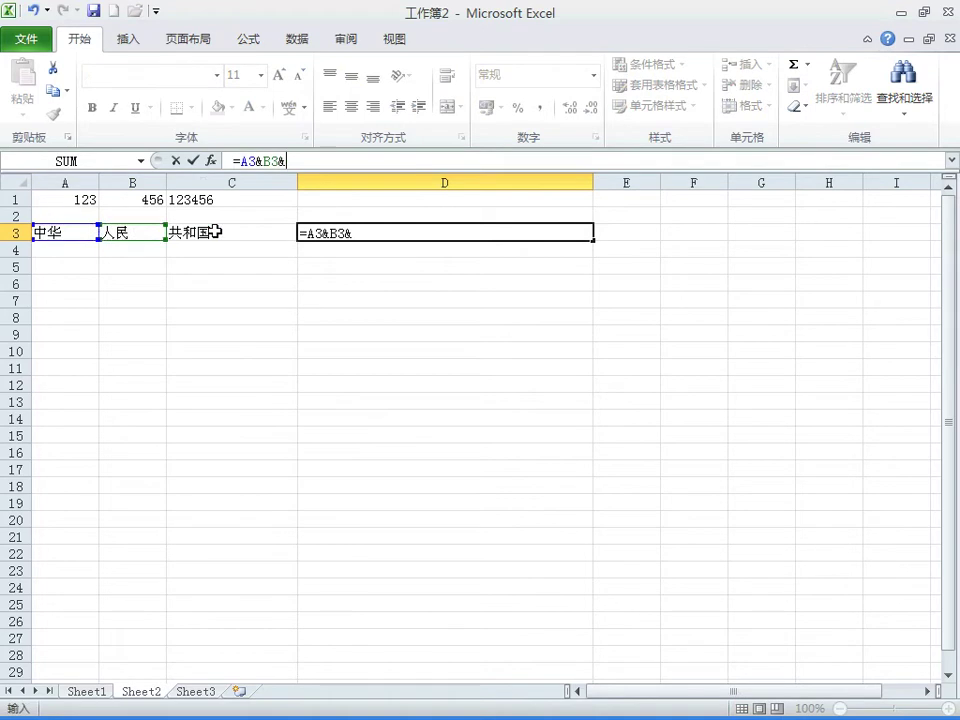
{"action": "left_click", "coordinate": [214, 231]}
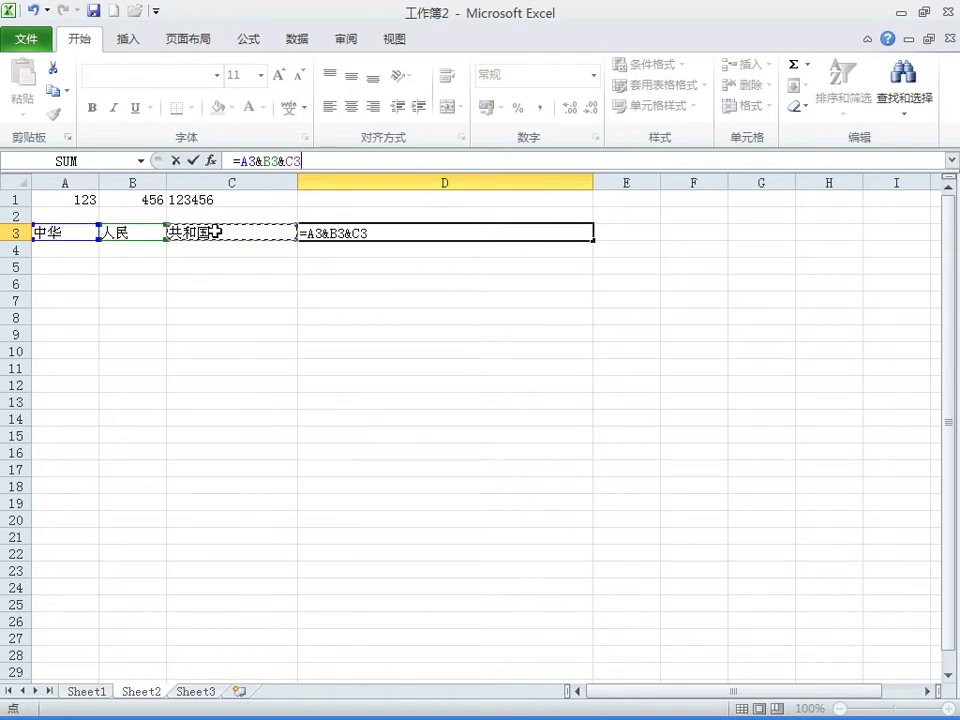
{"action": "left_click", "coordinate": [194, 161]}
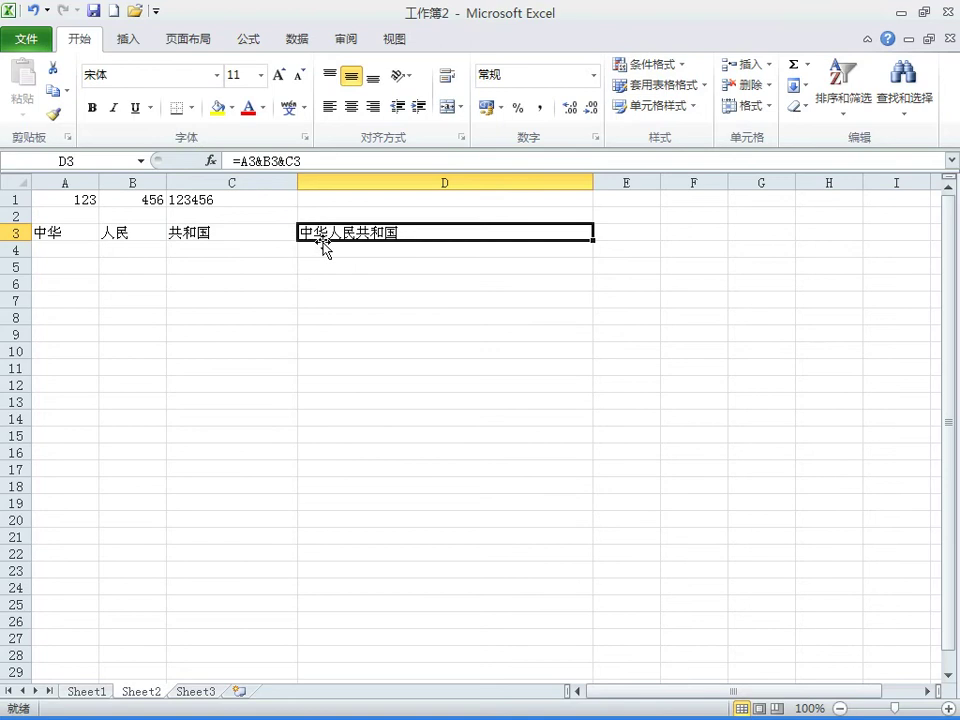
Step: Show the 11.3 输入公式 outline slide in the slide show and return to Excel
{"action": "key", "text": "alt+Tab"}
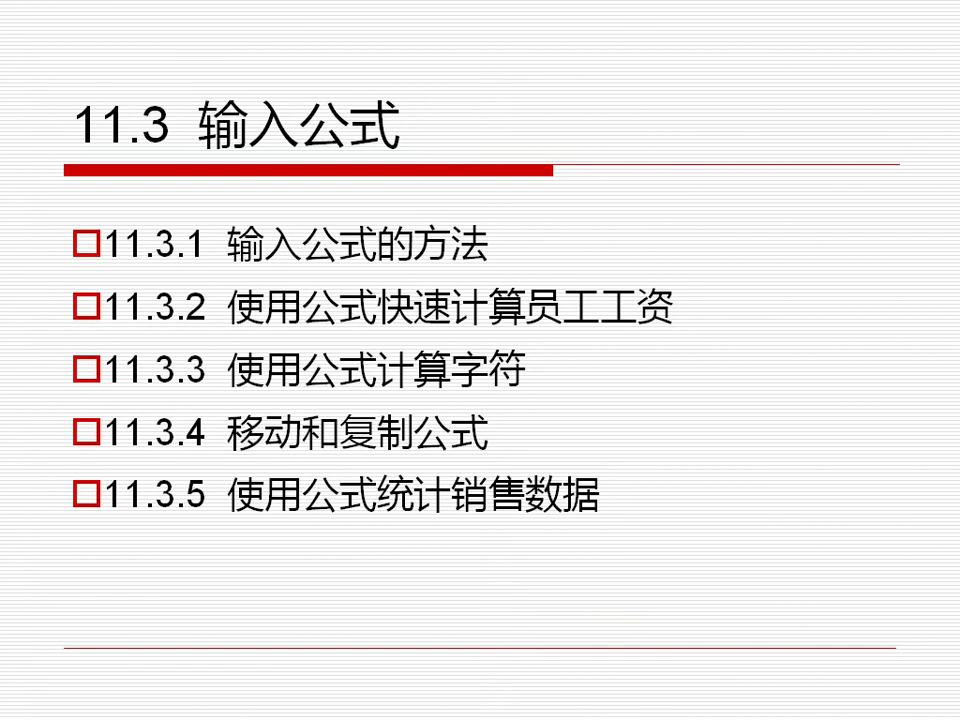
{"action": "key", "text": "alt+Tab"}
{"action": "key", "text": "alt+Tab"}
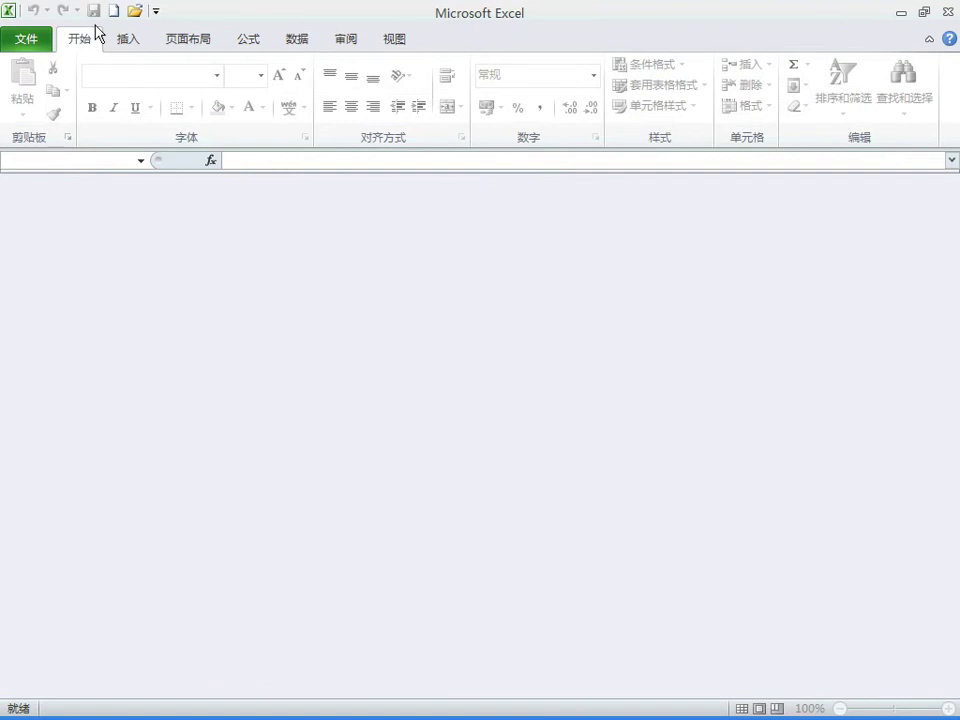
Step: Open the workbook 期末成绩.xlsx from the ch11 folder
{"action": "left_click", "coordinate": [134, 11]}
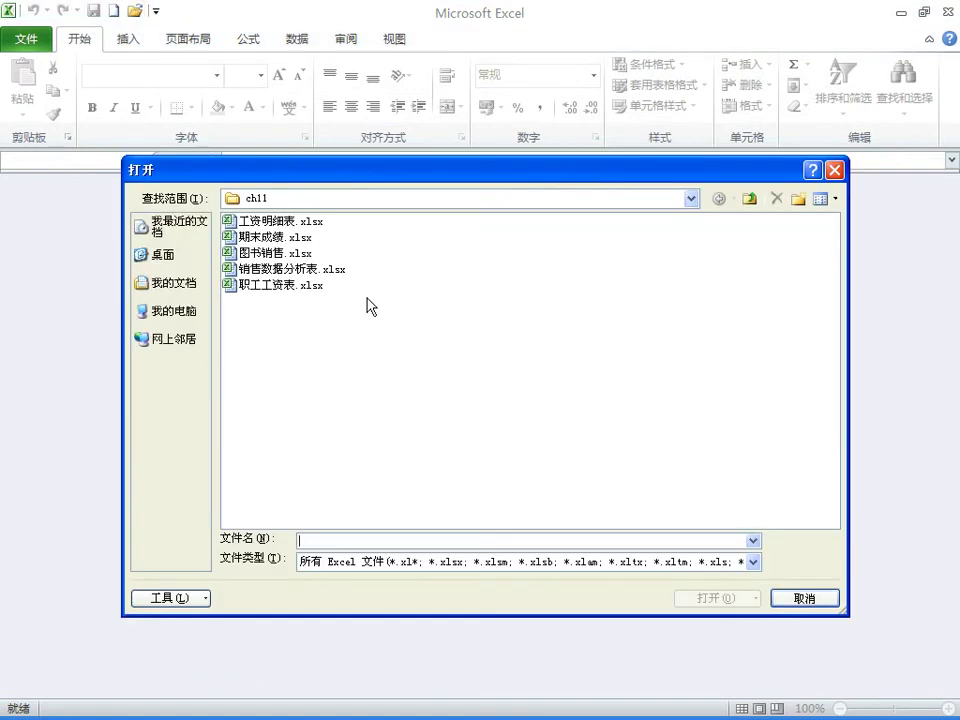
{"action": "left_click", "coordinate": [280, 237]}
{"action": "left_click_drag", "start_coordinate": [504, 174], "coordinate": [531, 189]}
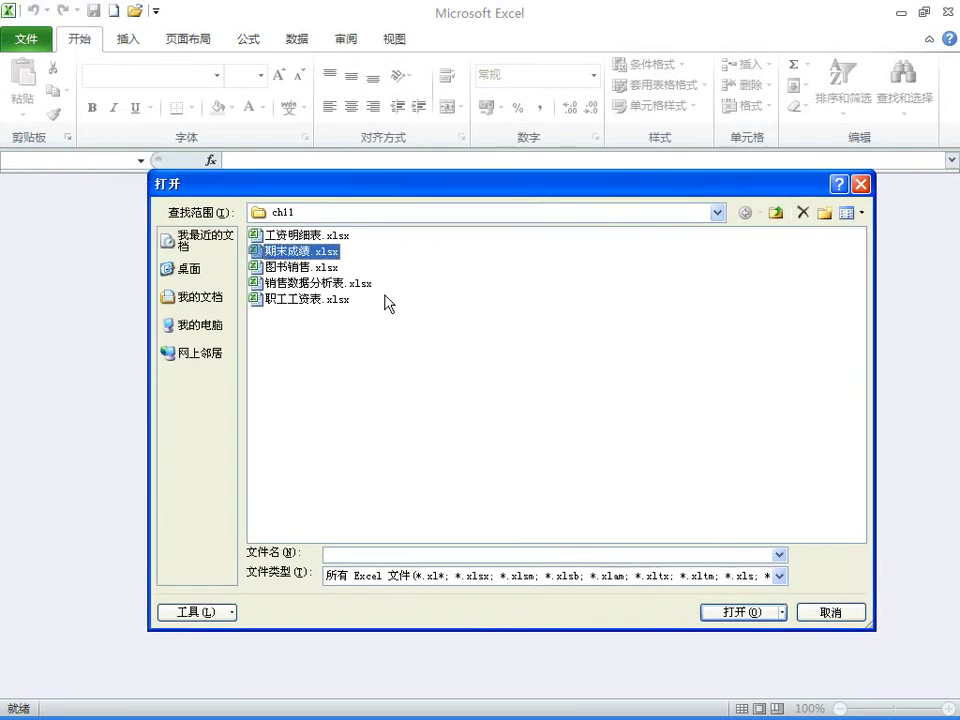
{"action": "left_click", "coordinate": [724, 617]}
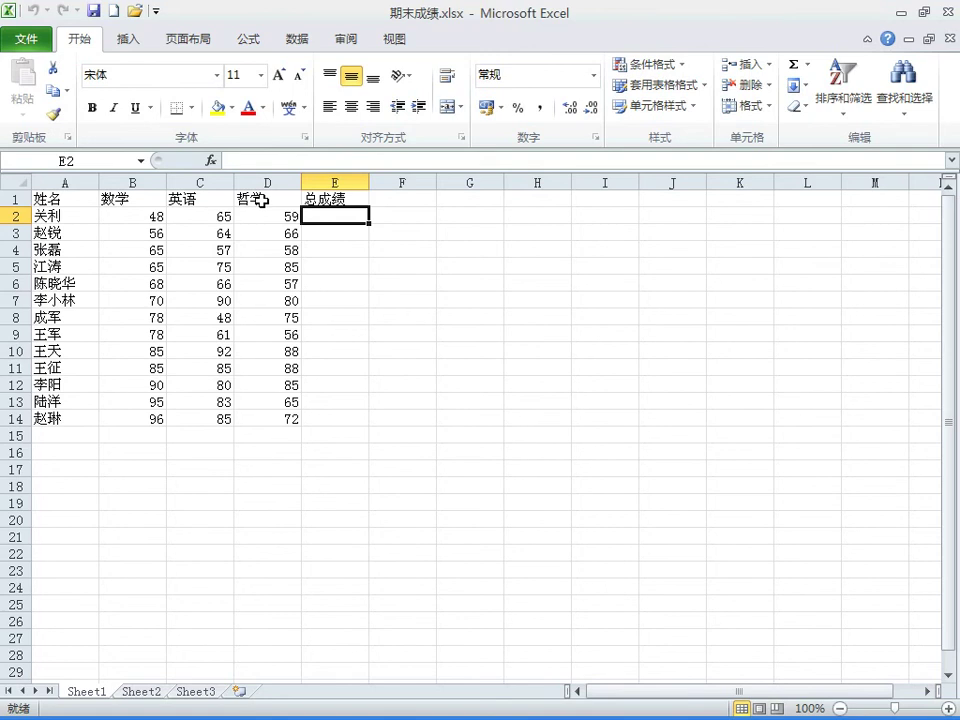
Step: Widen the 总成绩 column E and select the first student's scores in B2, C2 and D2 one after another
{"action": "left_click_drag", "start_coordinate": [368, 182], "coordinate": [435, 182]}
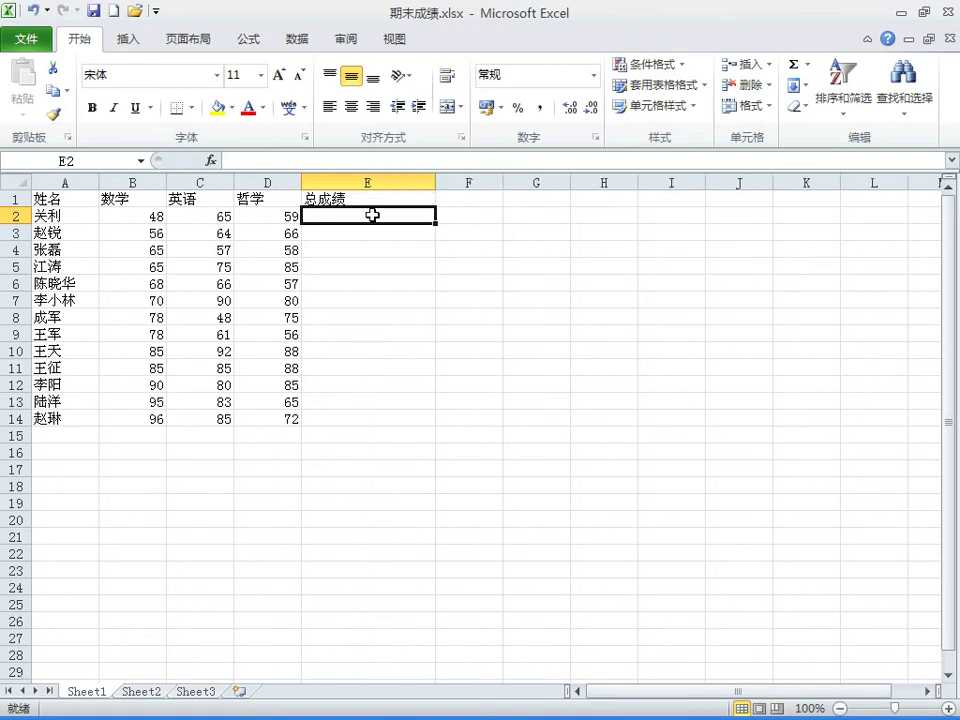
{"action": "left_click", "coordinate": [137, 218]}
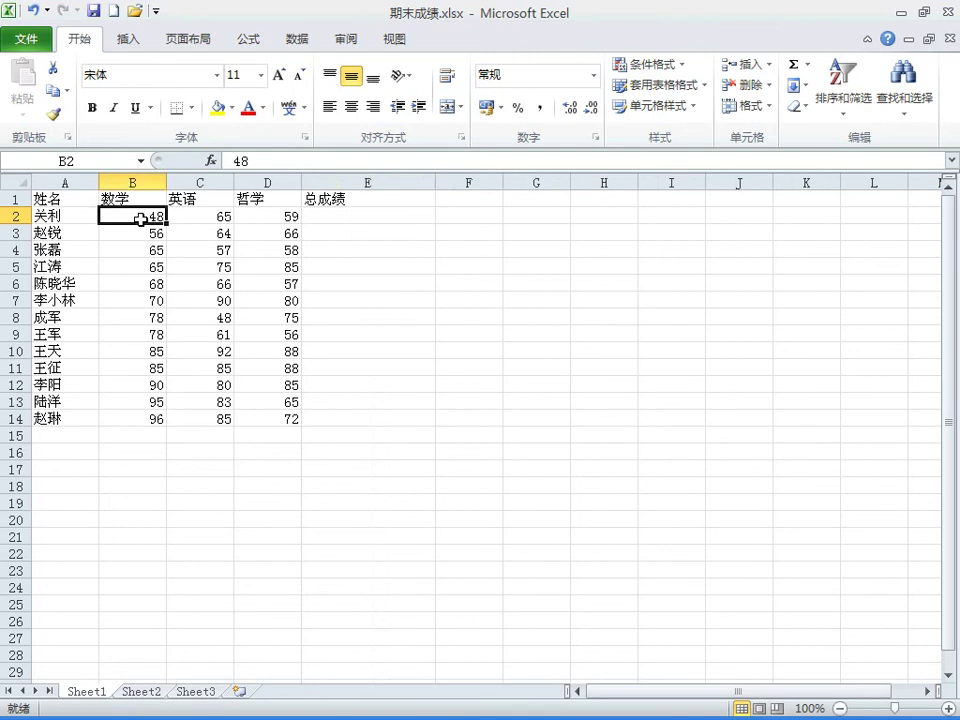
{"action": "left_click", "coordinate": [209, 220]}
{"action": "left_click", "coordinate": [257, 219]}
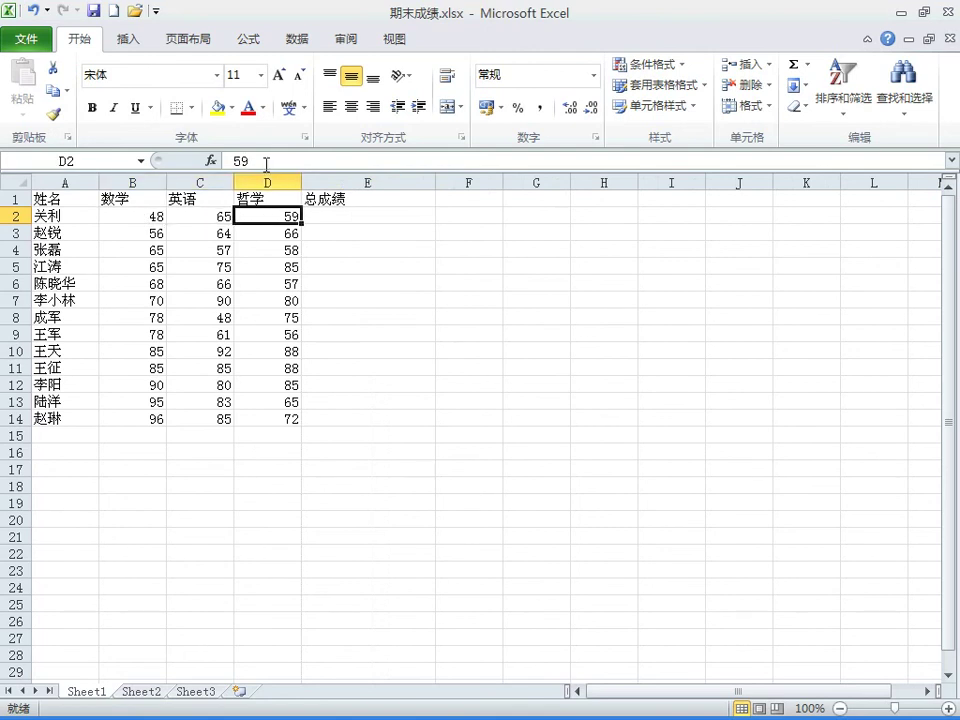
Step: Enter the formula =B2+C2+D2 in cell E2 for the first student's total, picking the three score cells in the sheet, and reselect E2
{"action": "left_click", "coordinate": [262, 161]}
{"action": "left_click", "coordinate": [193, 160]}
{"action": "left_click", "coordinate": [329, 213]}
{"action": "left_click", "coordinate": [247, 162]}
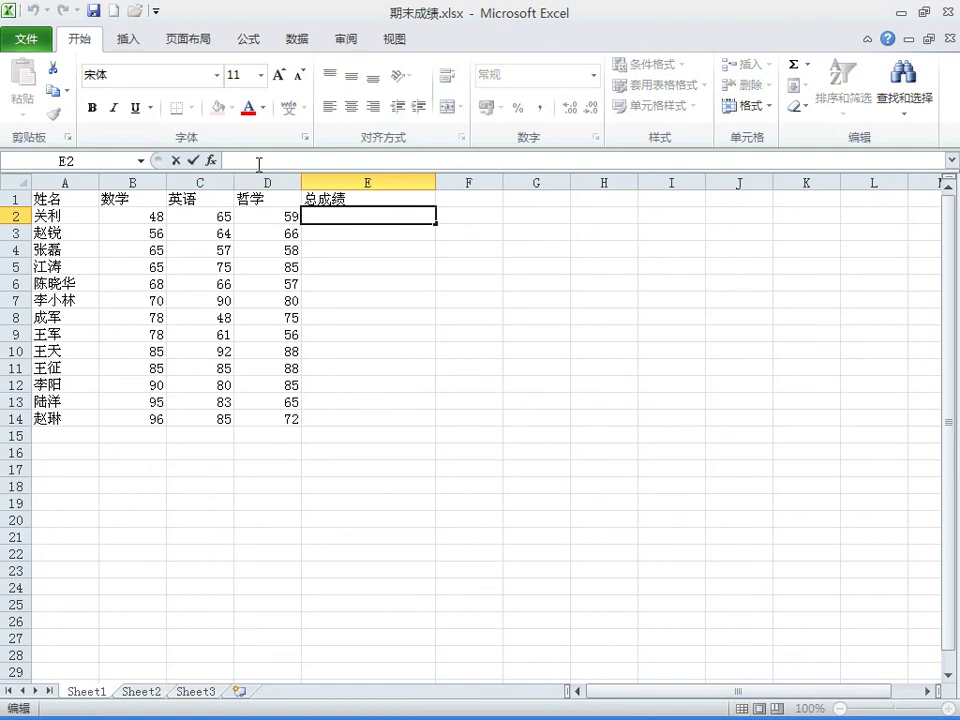
{"action": "type", "text": "="}
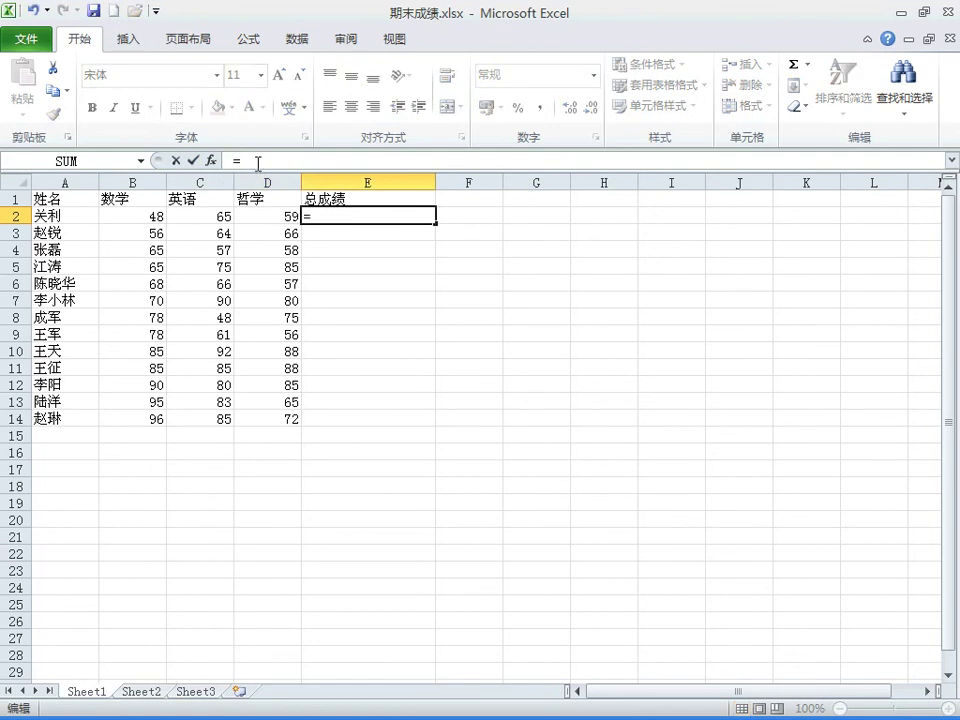
{"action": "left_click", "coordinate": [117, 214]}
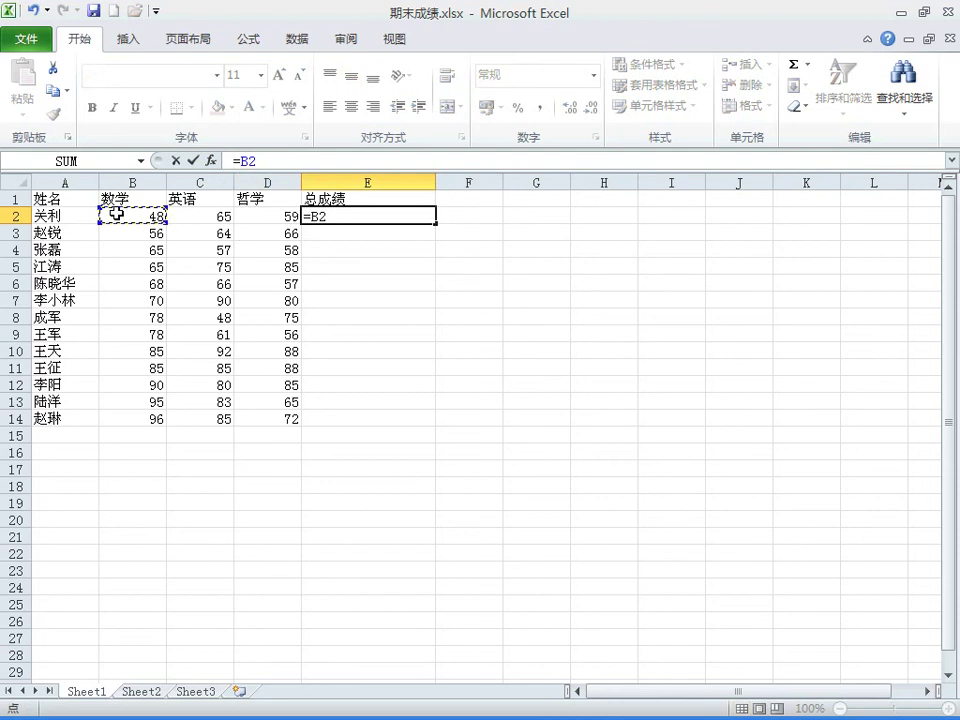
{"action": "type", "text": "+"}
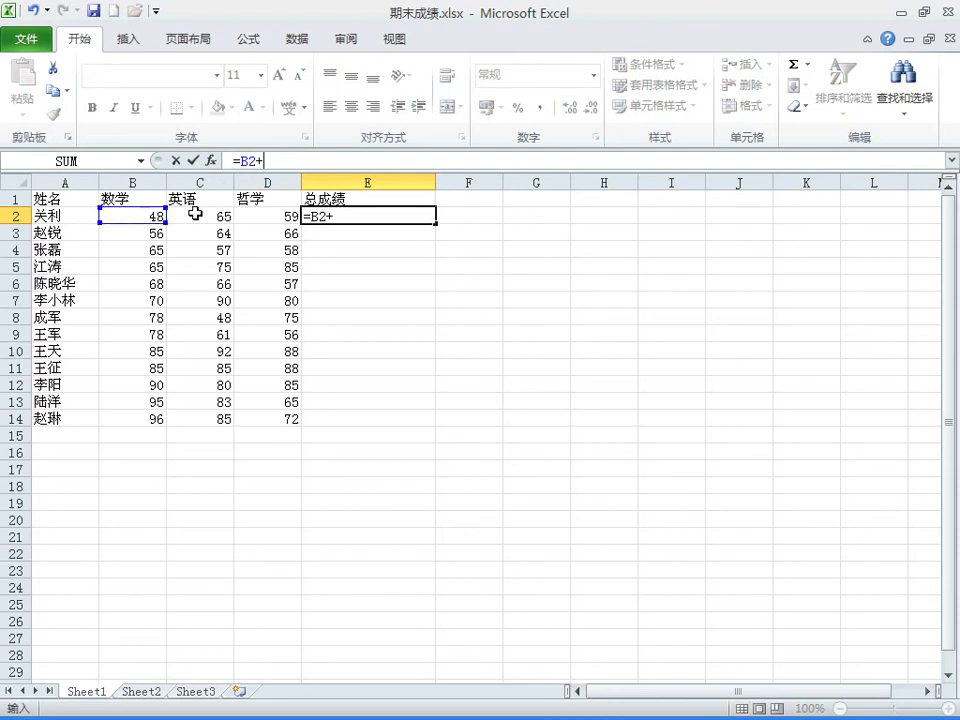
{"action": "left_click", "coordinate": [194, 213]}
{"action": "type", "text": "+"}
{"action": "left_click", "coordinate": [266, 214]}
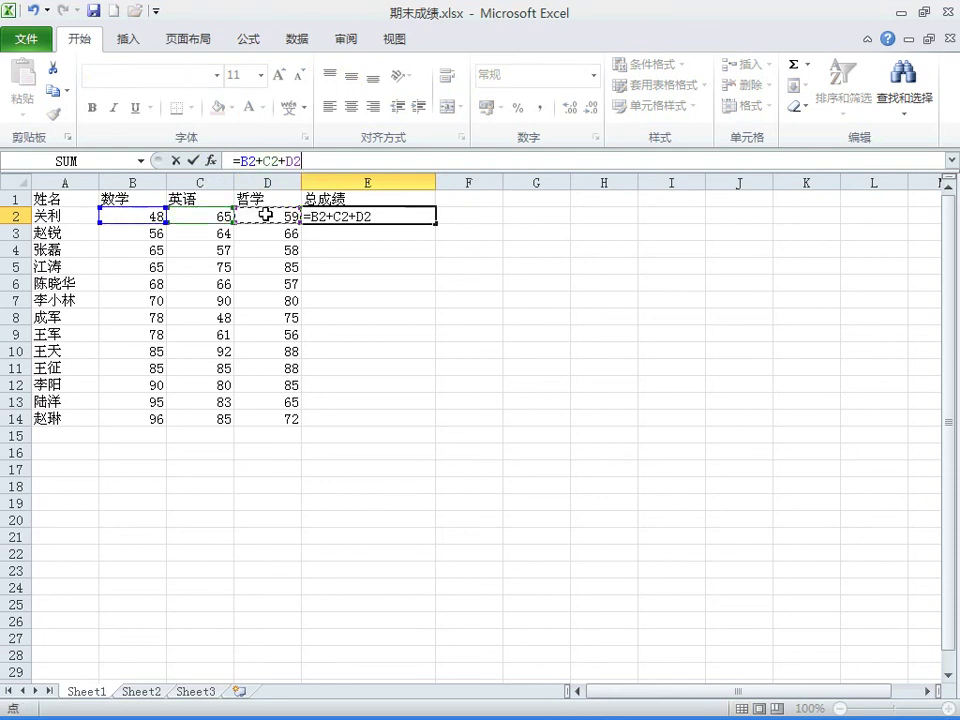
{"action": "left_click", "coordinate": [194, 161]}
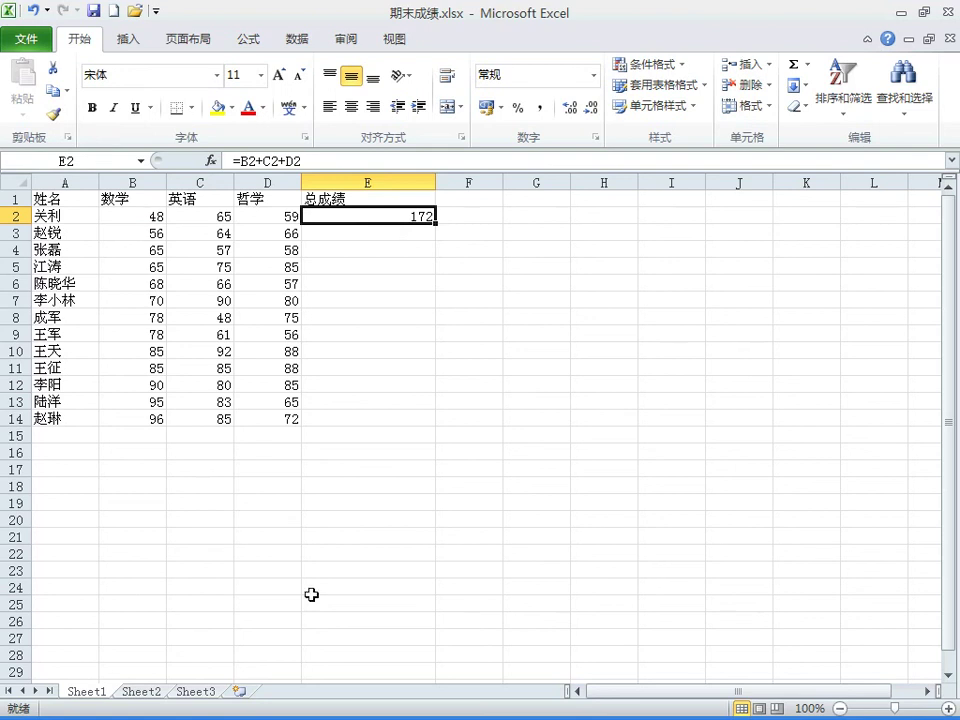
{"action": "left_click", "coordinate": [777, 388]}
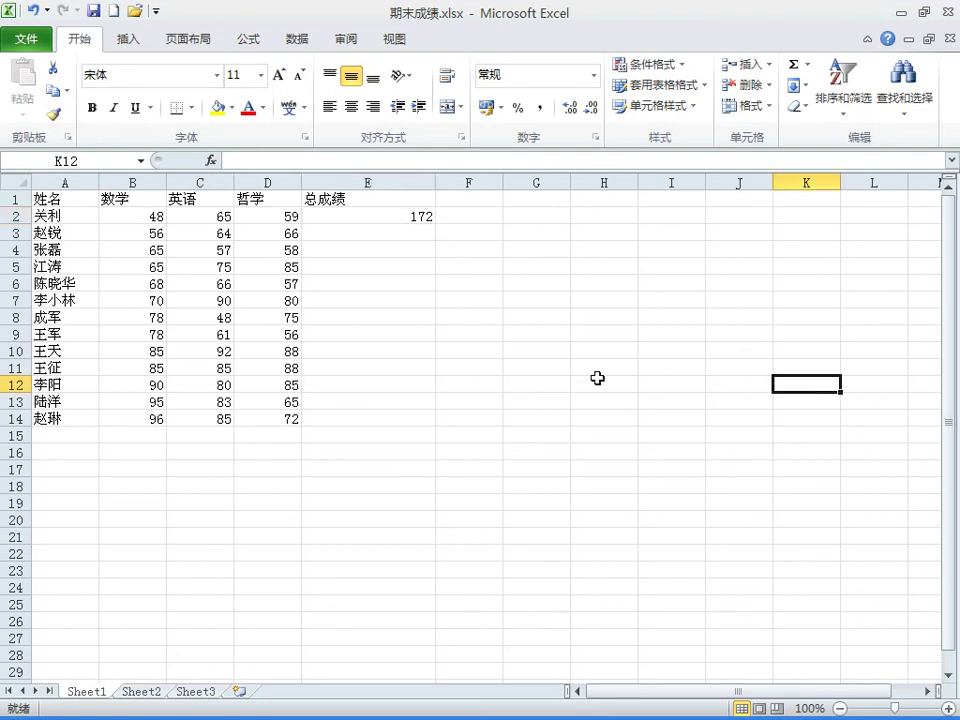
{"action": "left_click", "coordinate": [392, 216]}
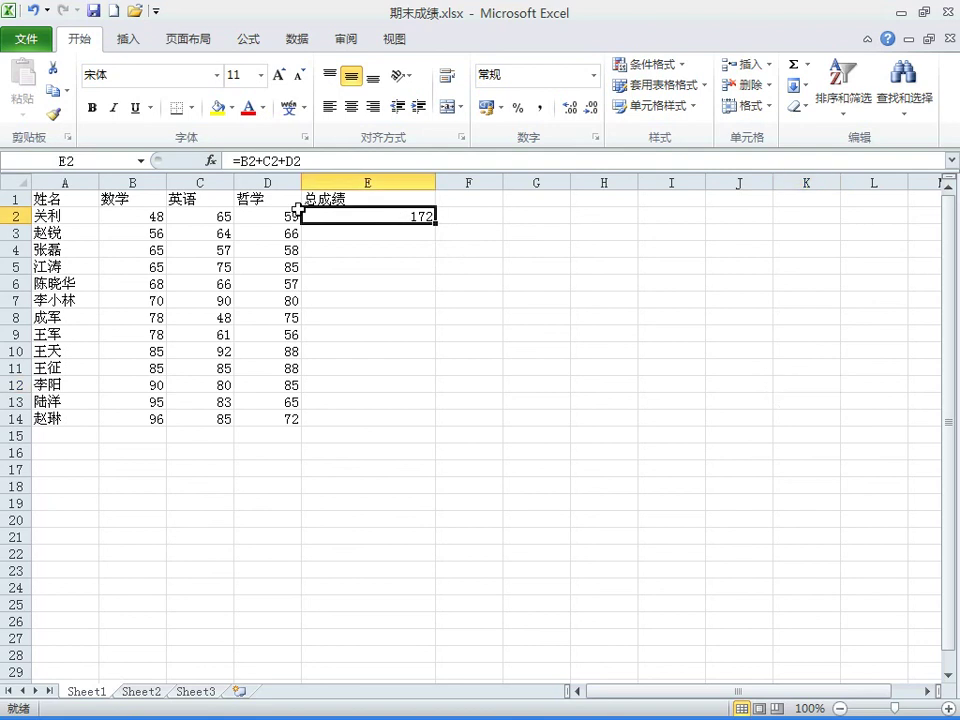